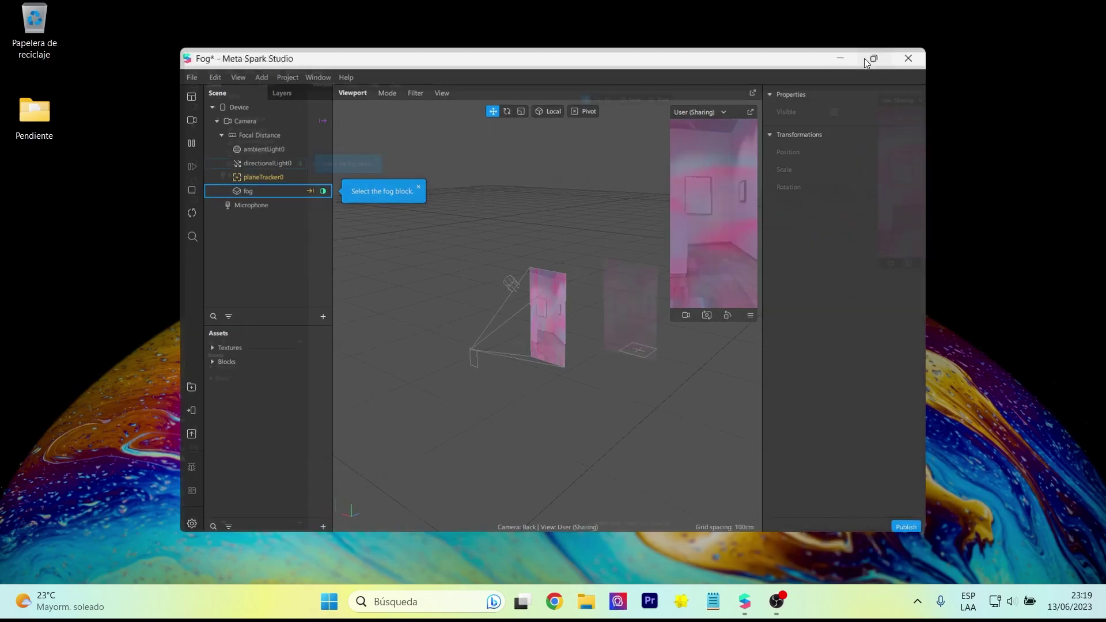
Step: Select the fog block and try its depth Stabilize value at 0, returning it to 1
left_click(93, 134)
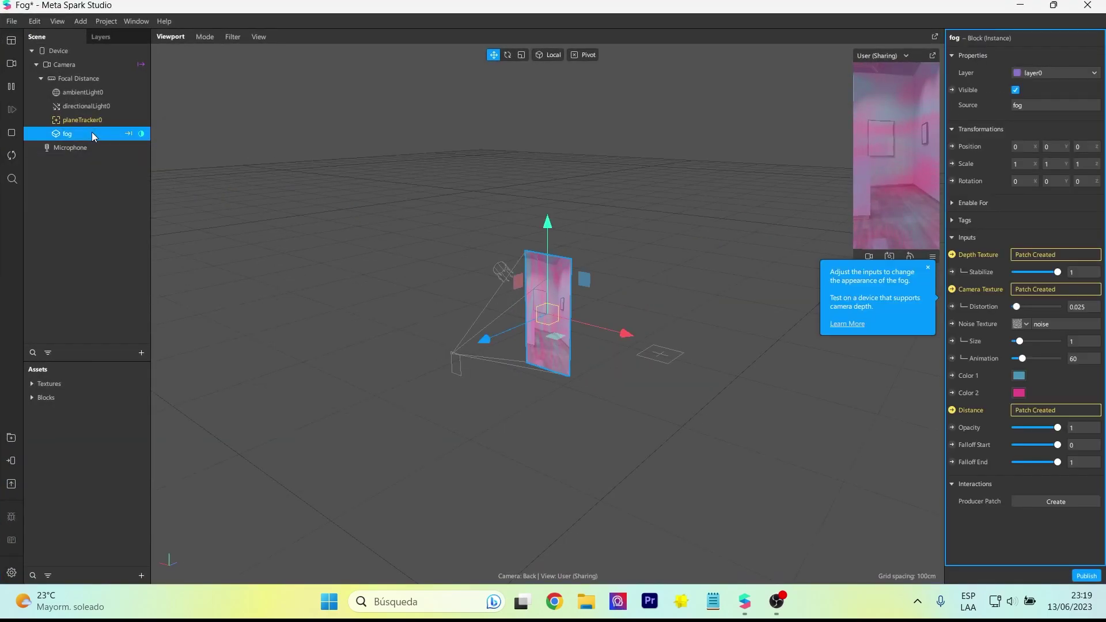
left_click_drag(1058, 271, 1011, 273)
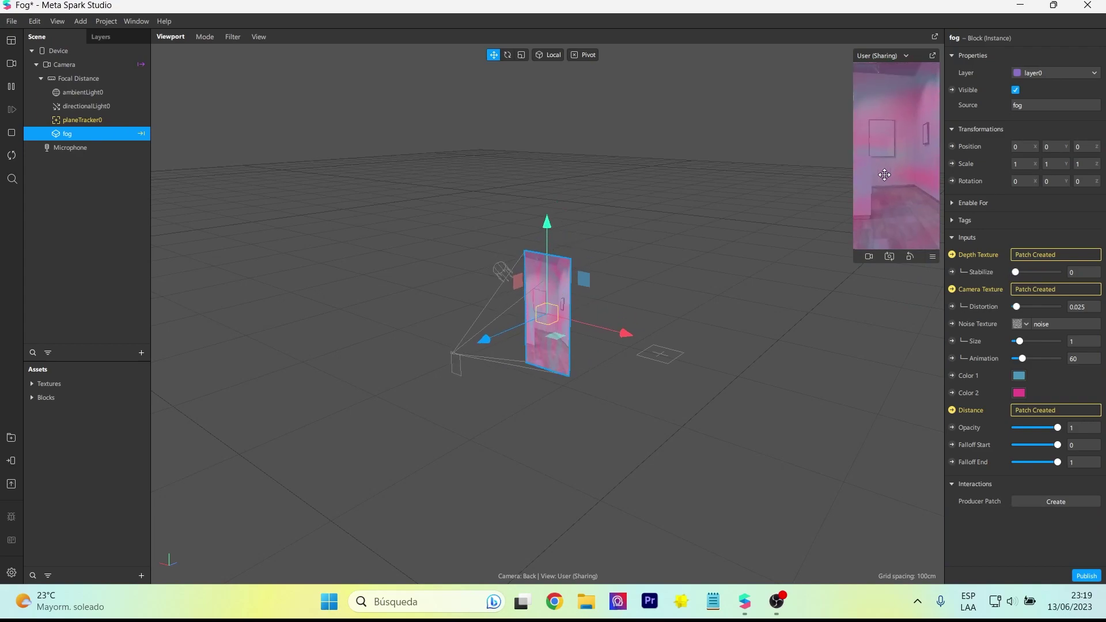
left_click_drag(1012, 273, 1091, 274)
Step: Open the Patch Editor and examine the fog template's base texture, instruction and fog distance patches
left_click(91, 27)
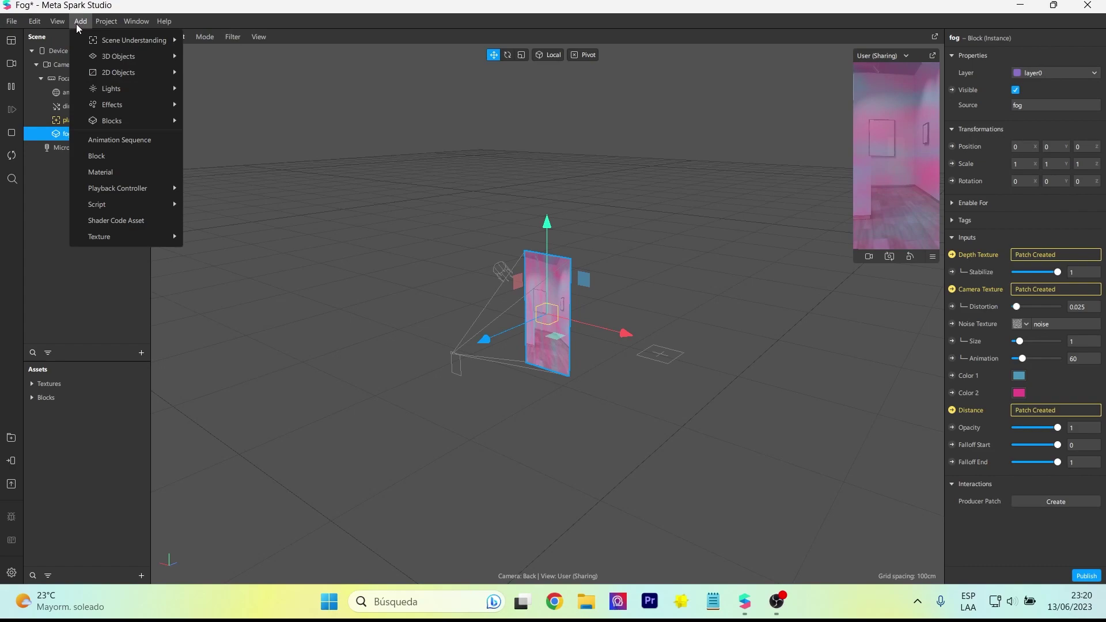
left_click(95, 41)
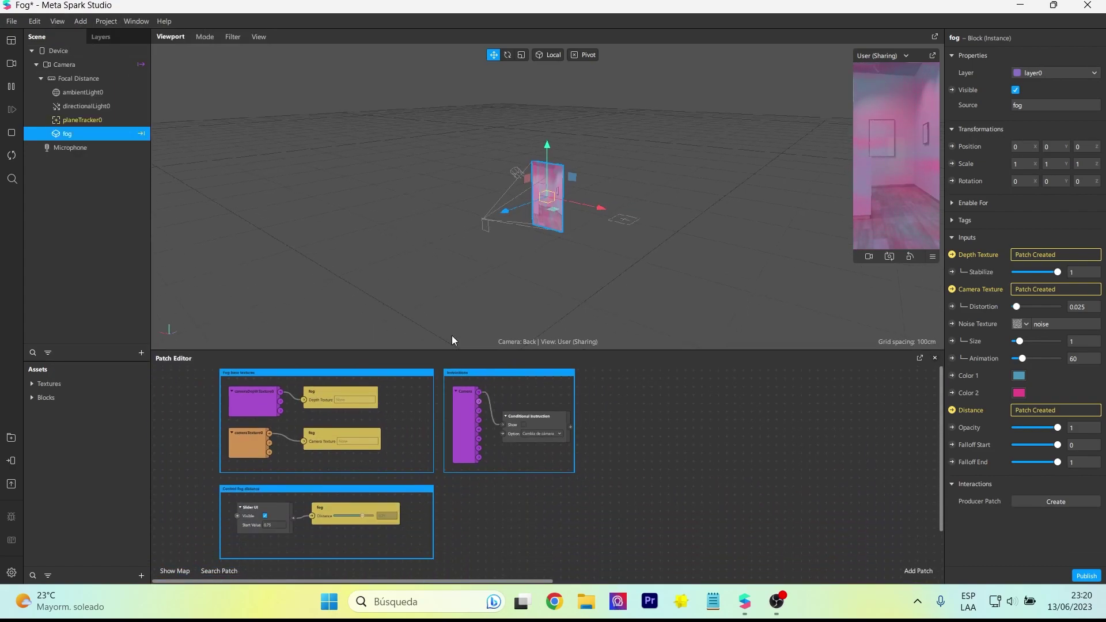
scroll(228, 326, "up", 3)
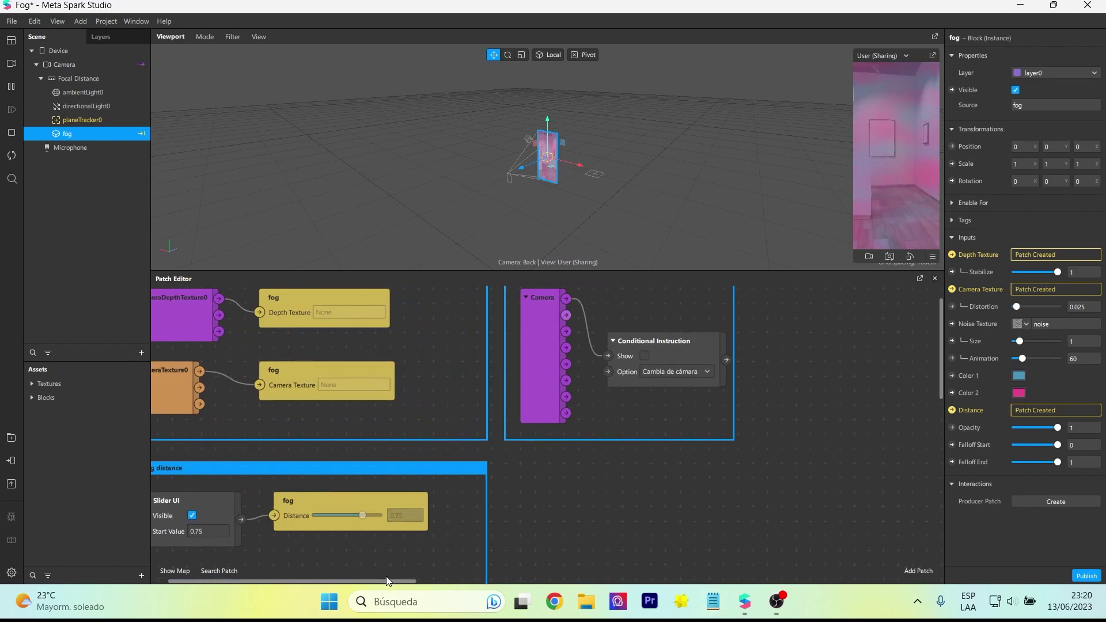
left_click_drag(387, 581, 361, 580)
scroll(358, 487, "up", 1)
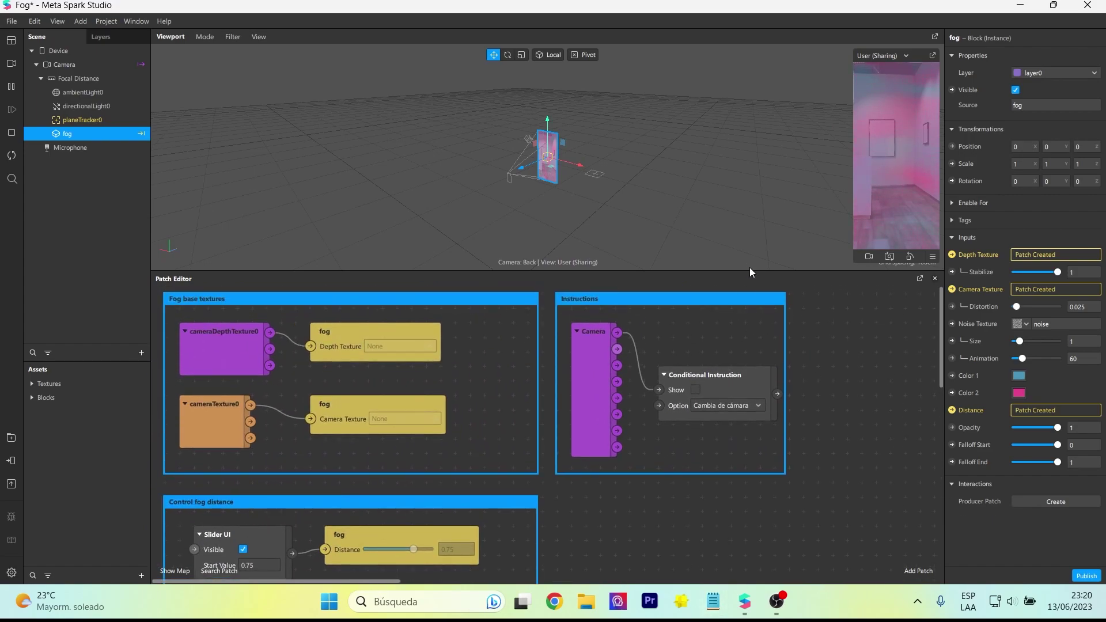
scroll(644, 558, "down", 3)
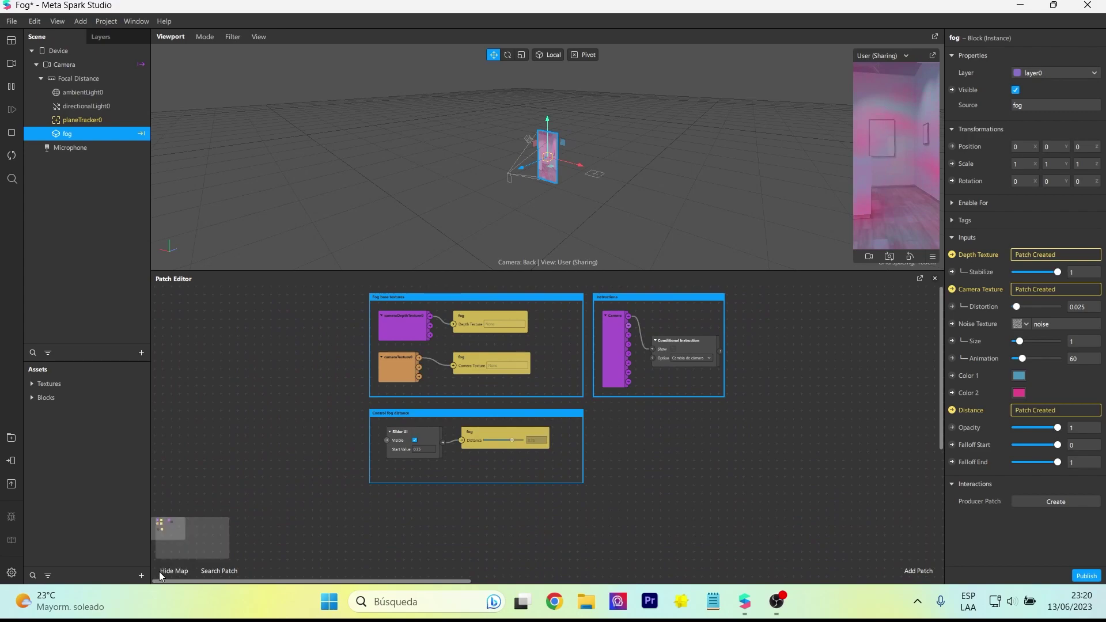
left_click_drag(544, 270, 544, 339)
scroll(641, 448, "up", 2)
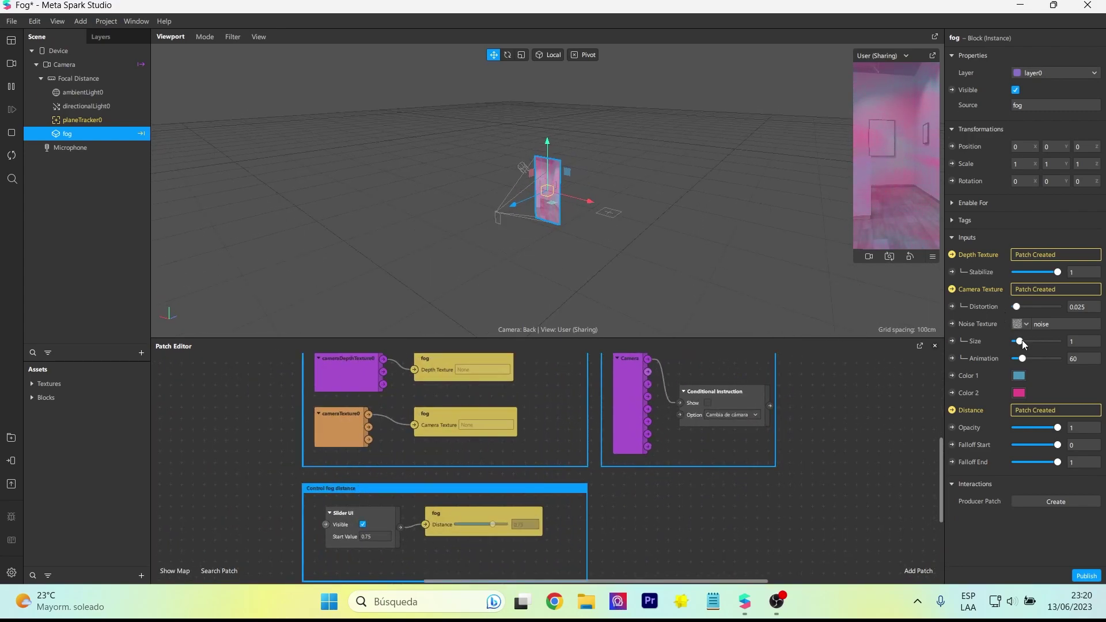
Step: Change the fog's Color 2 to black
left_click(1019, 394)
left_click(416, 186)
left_click(614, 407)
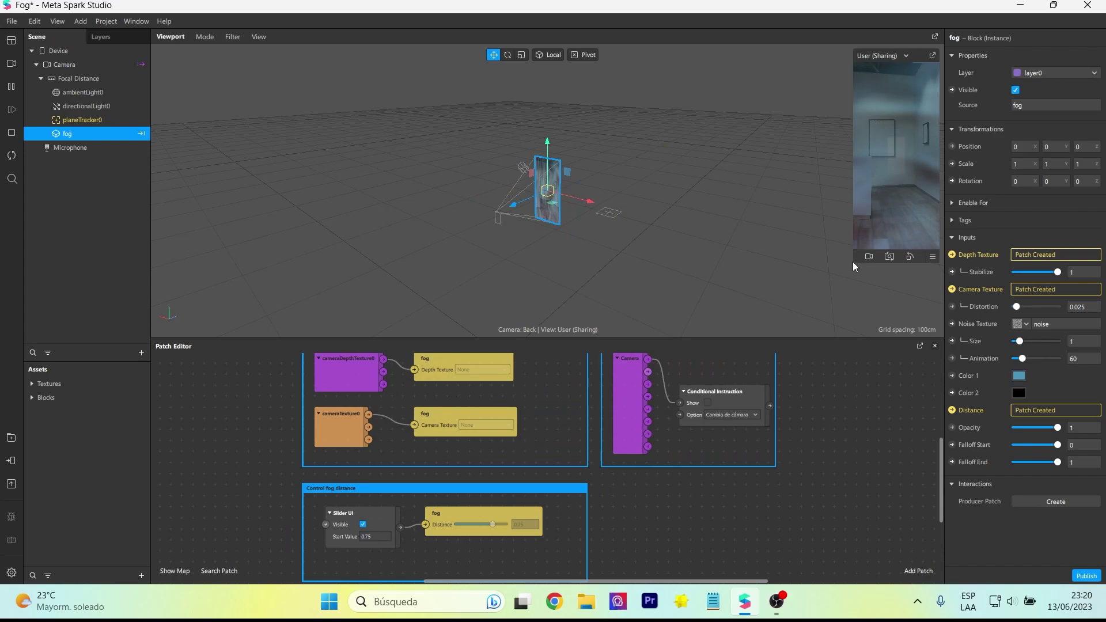
Step: Enlarge the preview simulator and try the fog's noise Size at 10 and at 0.04545
left_click_drag(852, 263, 821, 333)
left_click_drag(1023, 342, 1060, 342)
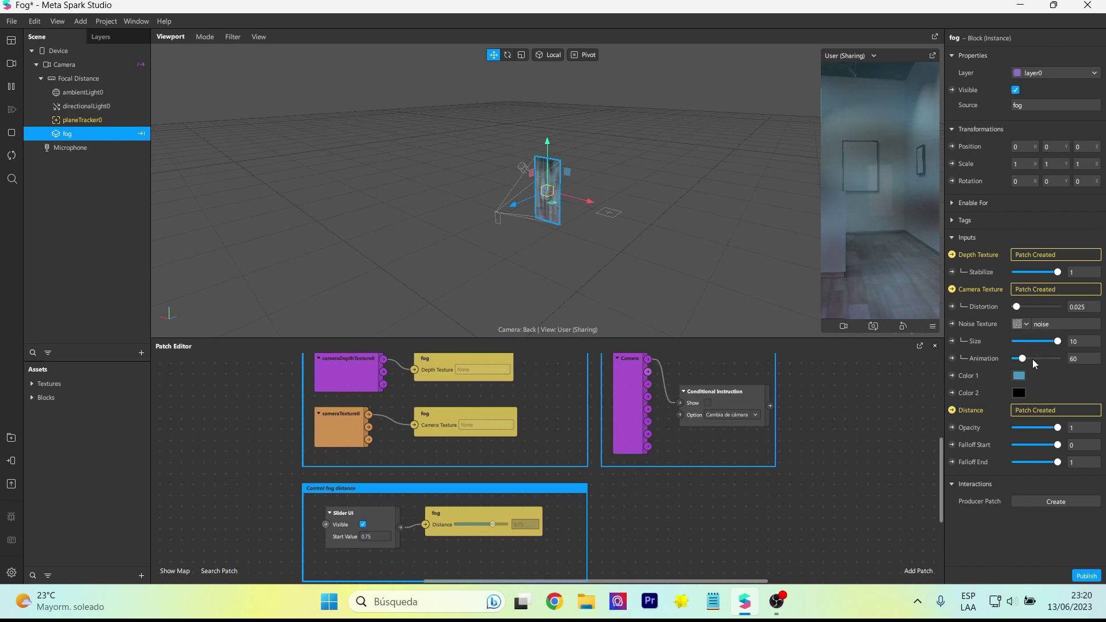
left_click_drag(1057, 341, 1017, 345)
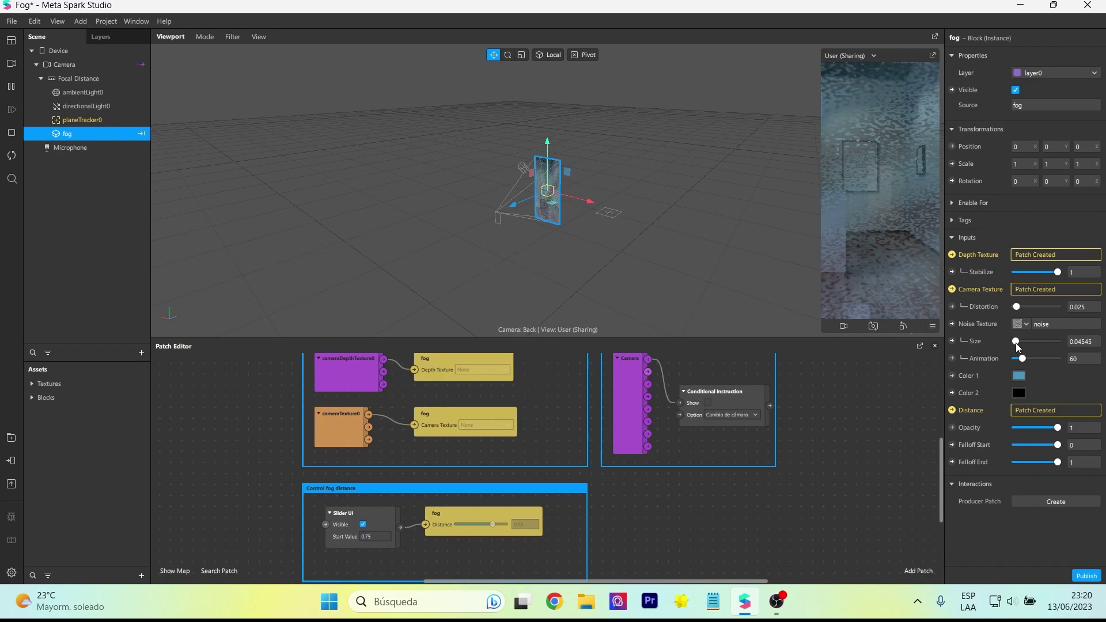
Step: Set the fog's noise Size to about 0.73, try Animation at 360 and reduce it to about 22, fine-tuning both
left_click_drag(1017, 343, 1063, 362)
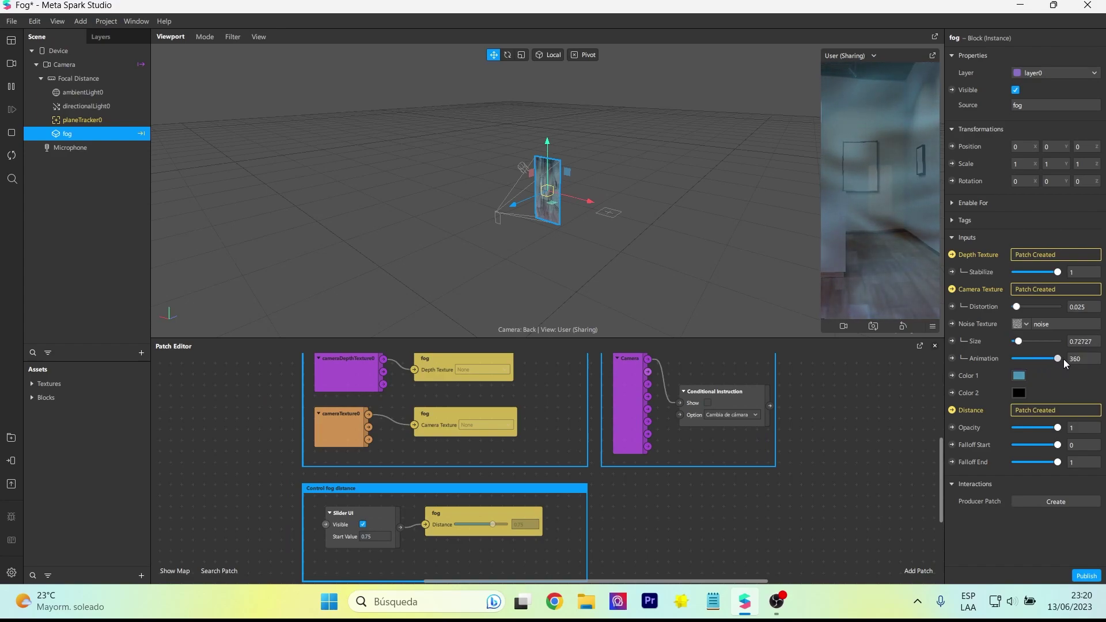
left_click(1018, 361)
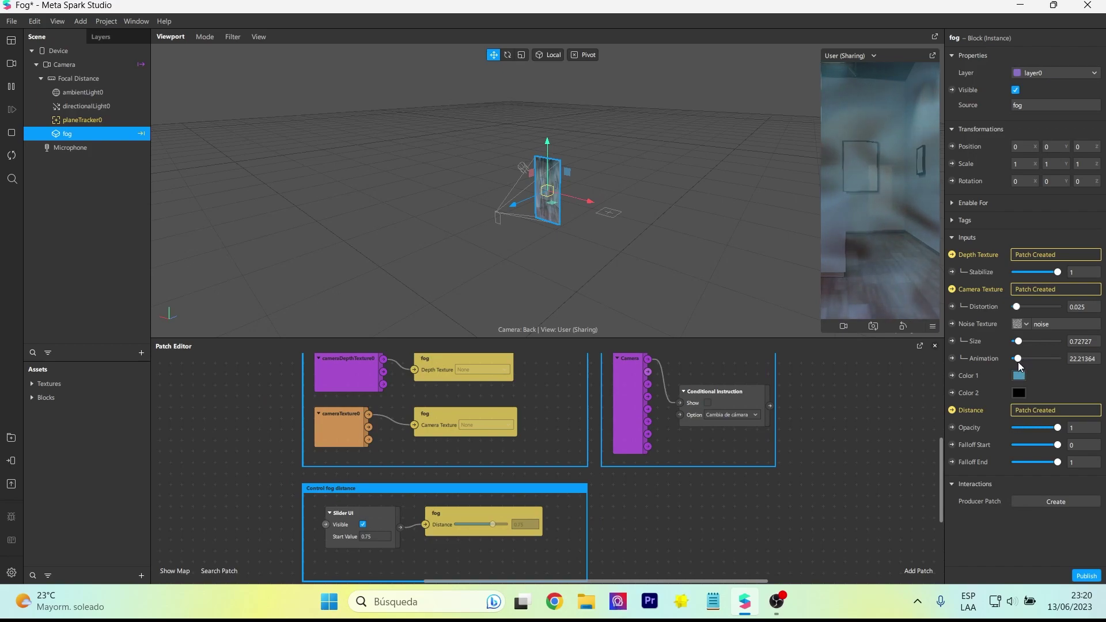
mouse_move(1017, 362)
left_mouse_down()
mouse_move(1028, 367)
mouse_move(1030, 344)
mouse_move(1044, 368)
mouse_move(1024, 363)
left_mouse_up()
left_click(1027, 342)
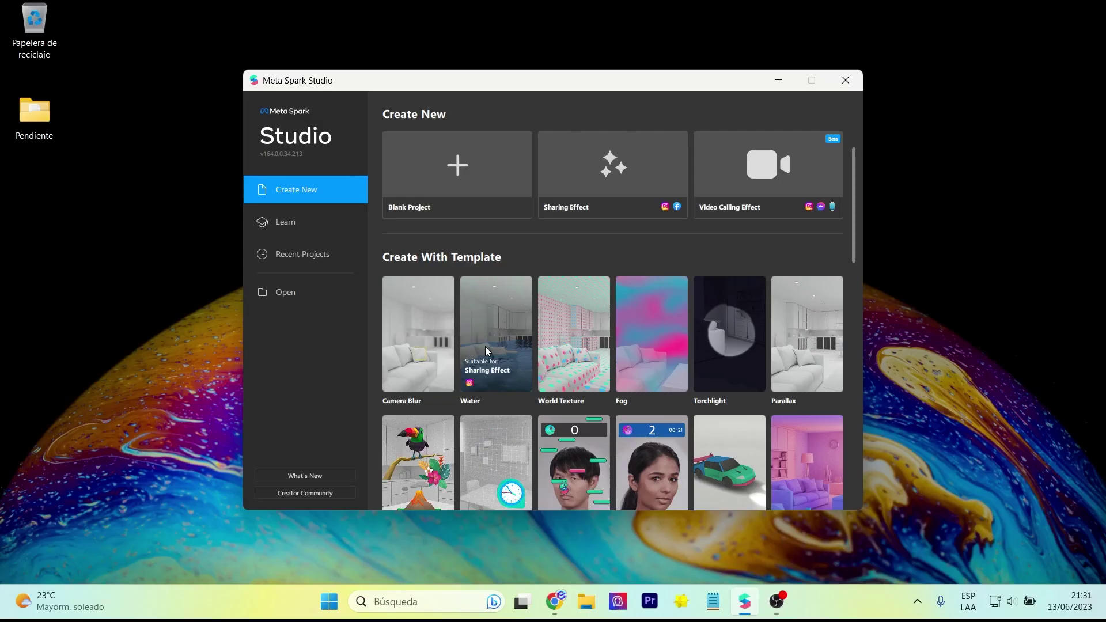
Step: Create a project from the Water template, switch the real-time simulation to the furnished room interior, and enlarge the preview
left_click(485, 347)
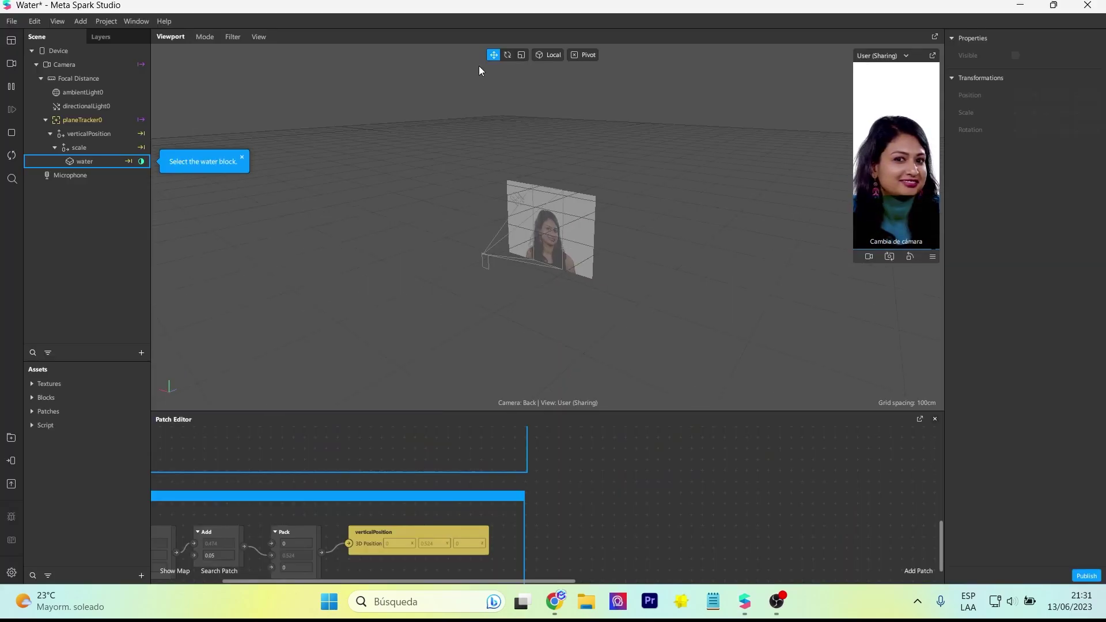
left_click(11, 63)
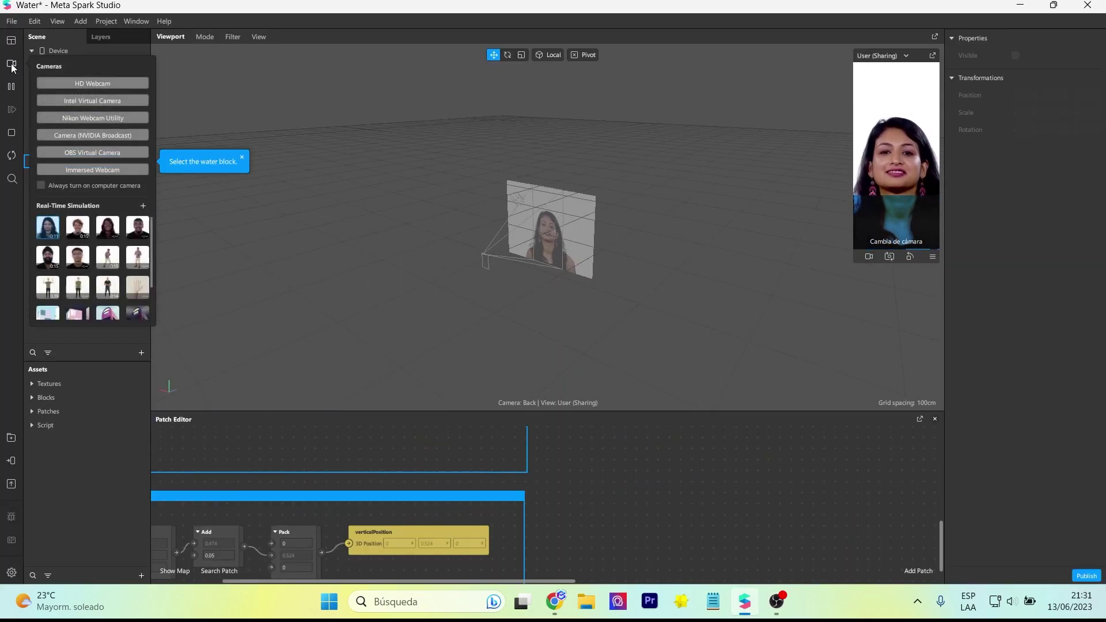
scroll(85, 247, "down", 2)
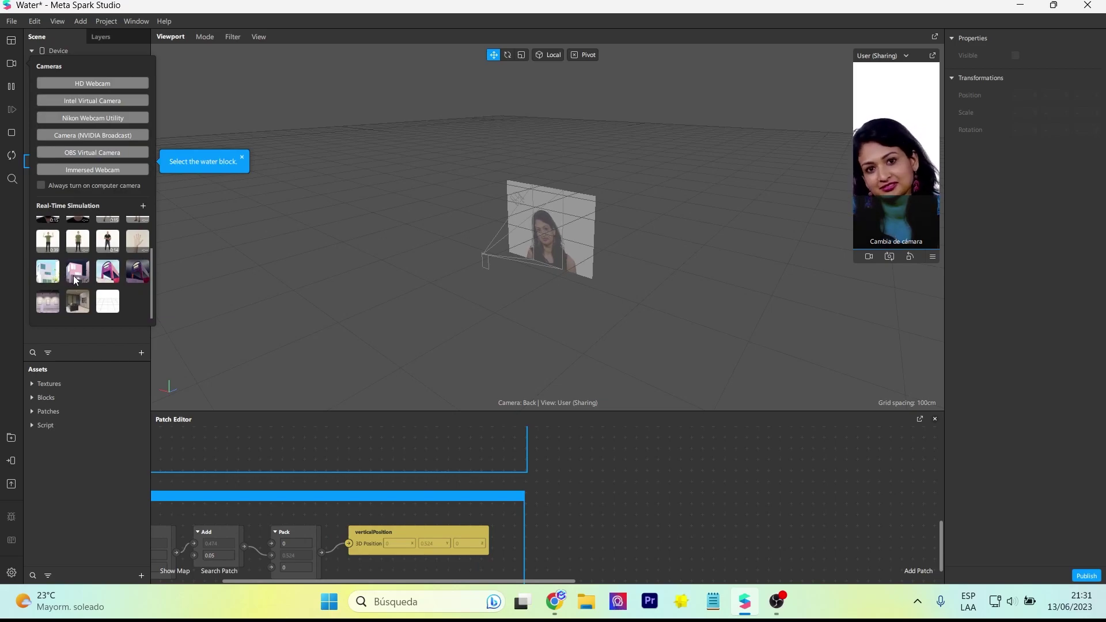
left_click(75, 300)
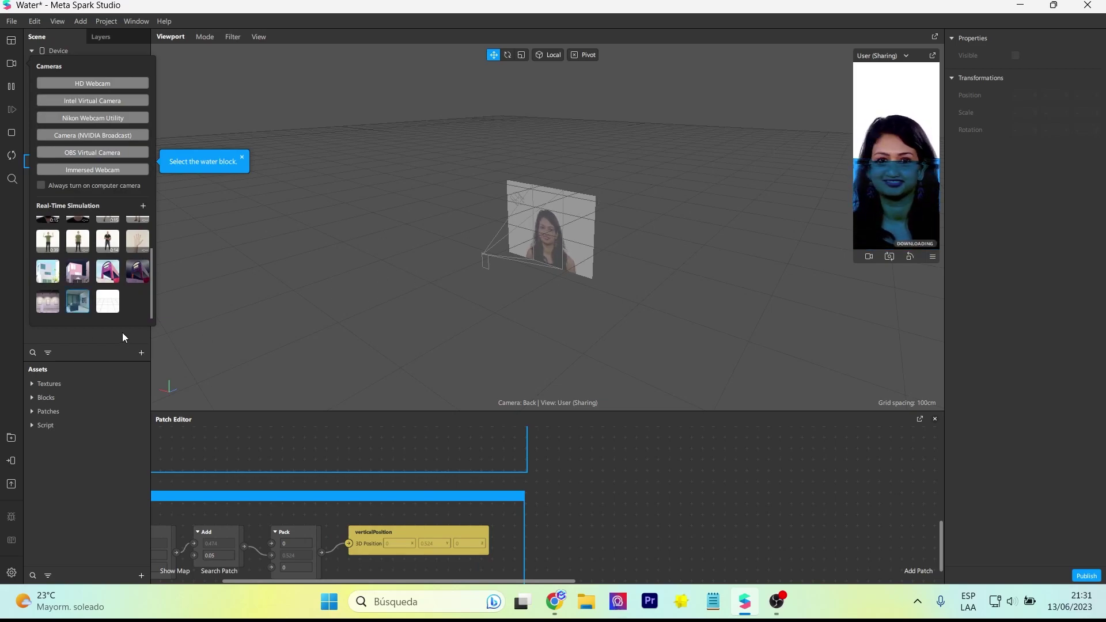
left_click_drag(853, 266, 804, 269)
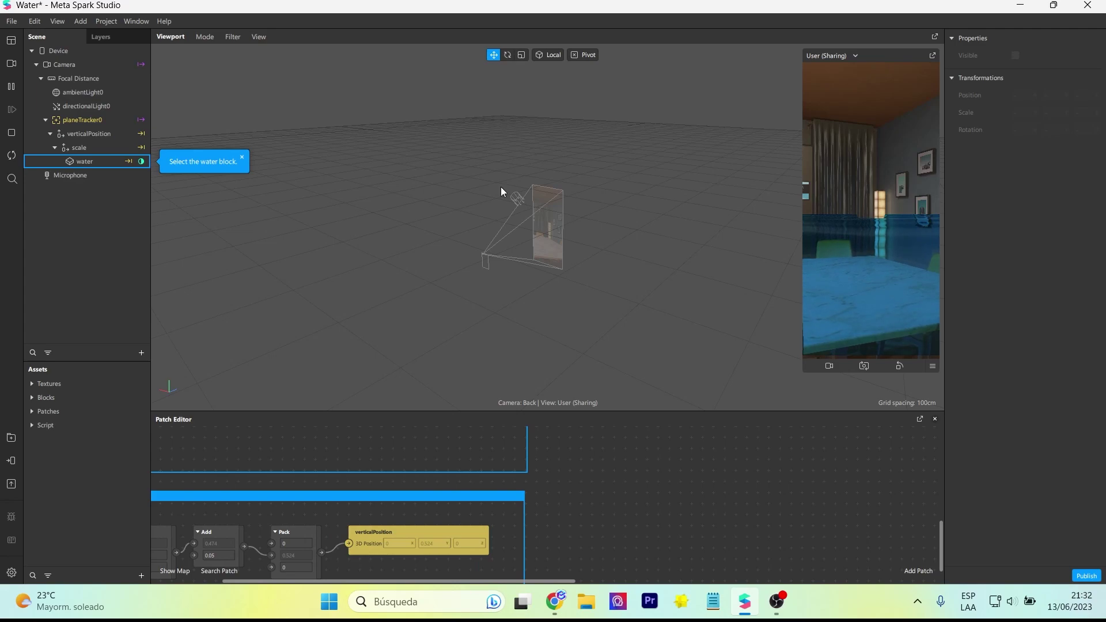
Step: Review the properties of planeTracker0, verticalPosition and scale, and select the water block
left_click(75, 122)
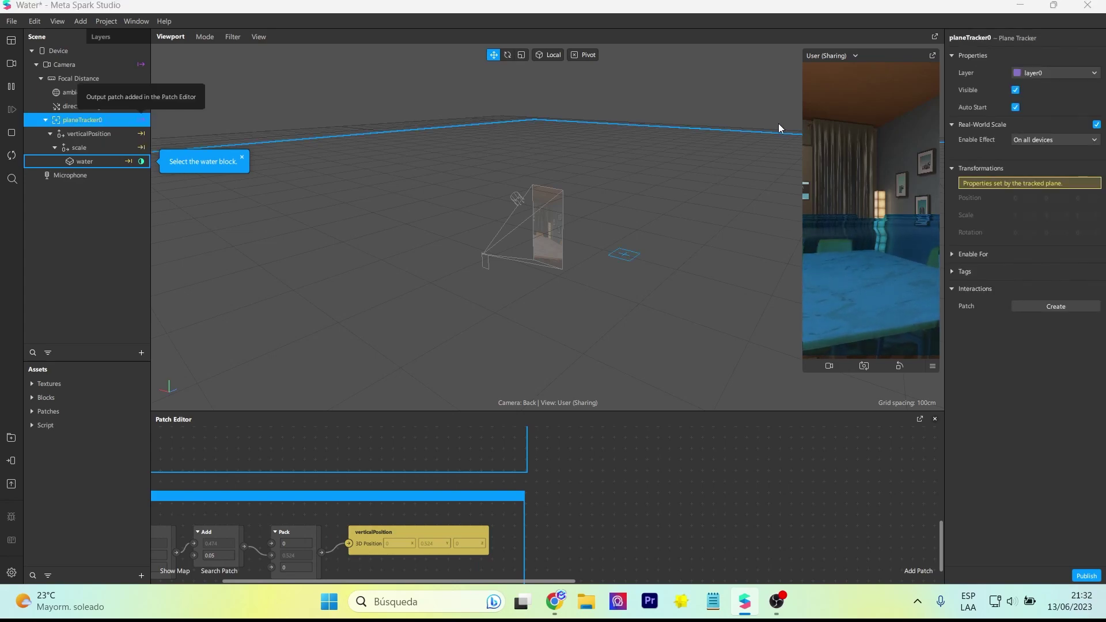
left_click(85, 133)
left_click(91, 147)
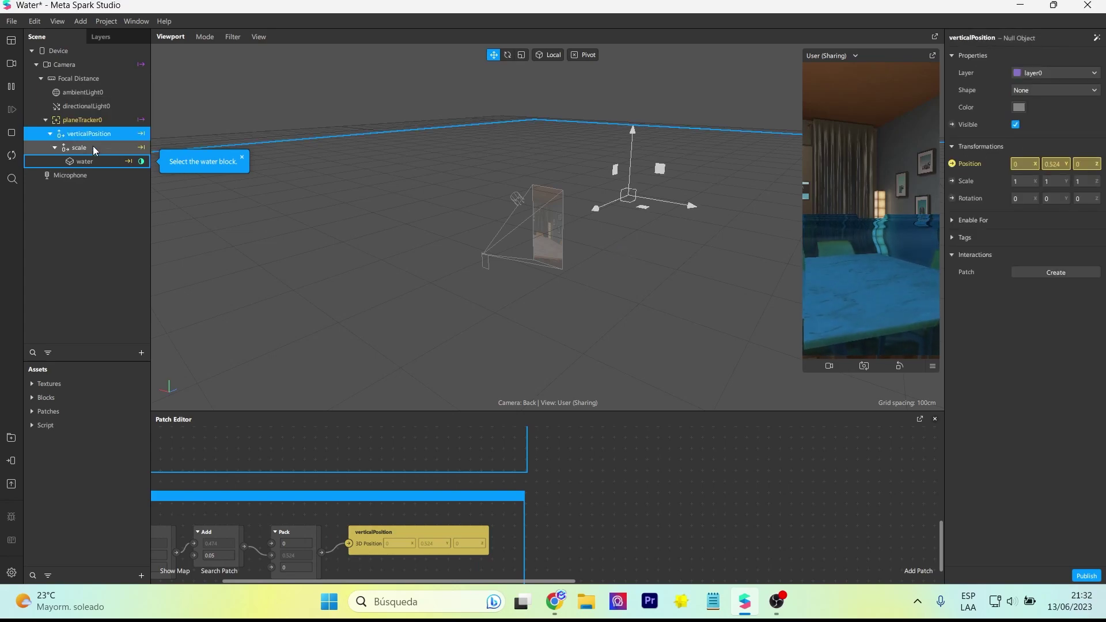
left_click(92, 161)
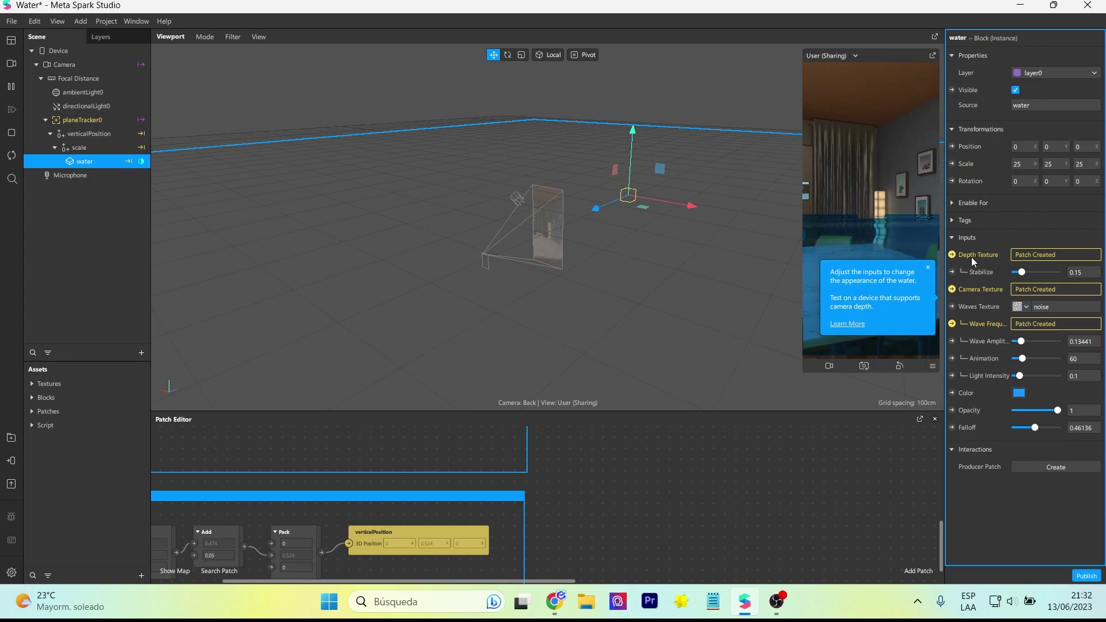
Step: Locate the water's Depth Texture patch in an enlarged Patch Editor, try Stabilize at 1, and set it to 0.07273
left_click(952, 255)
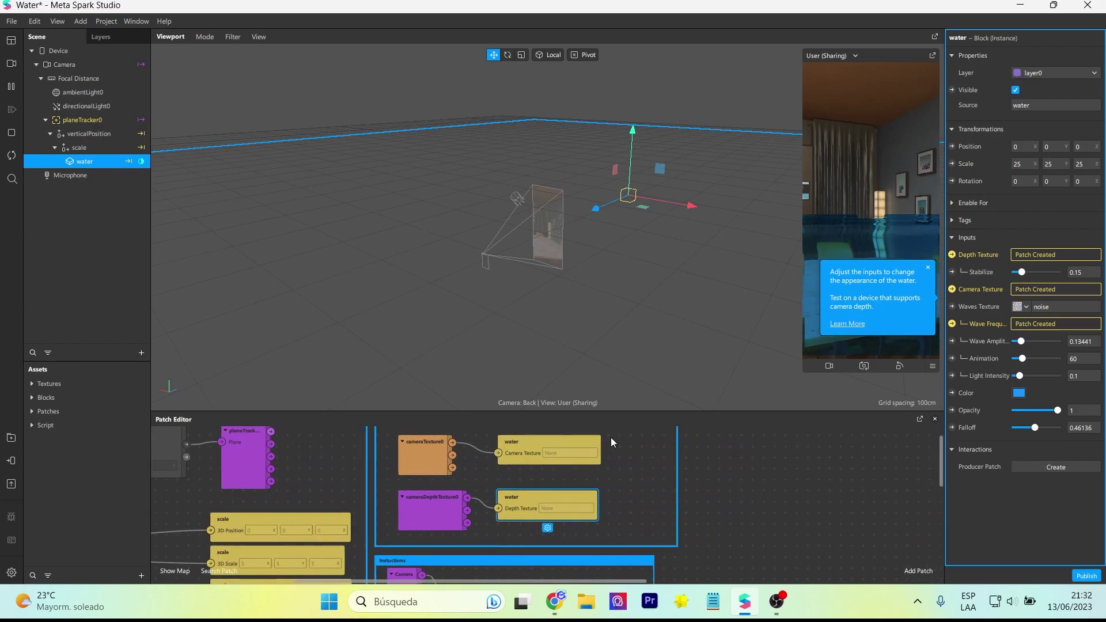
left_click_drag(582, 415, 570, 341)
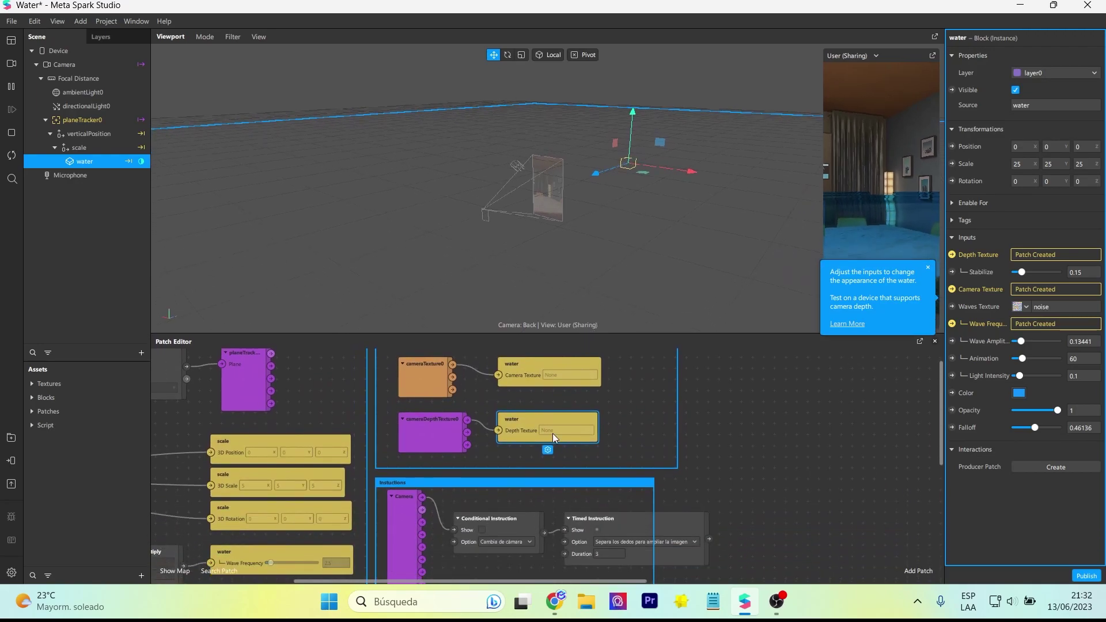
scroll(498, 417, "up", 3)
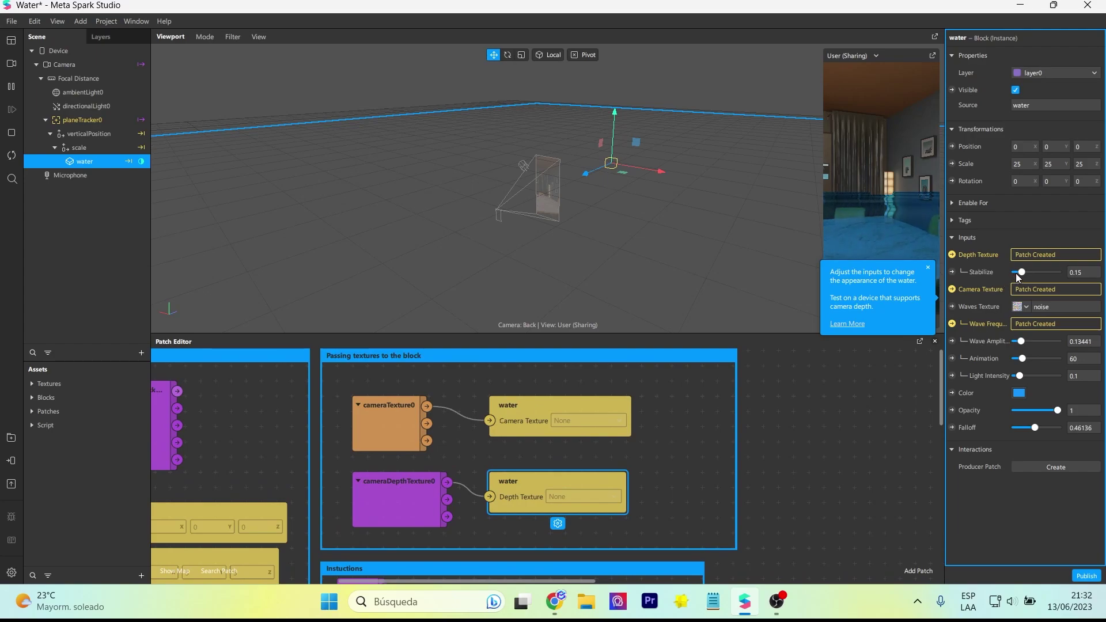
left_click_drag(1021, 272, 1035, 272)
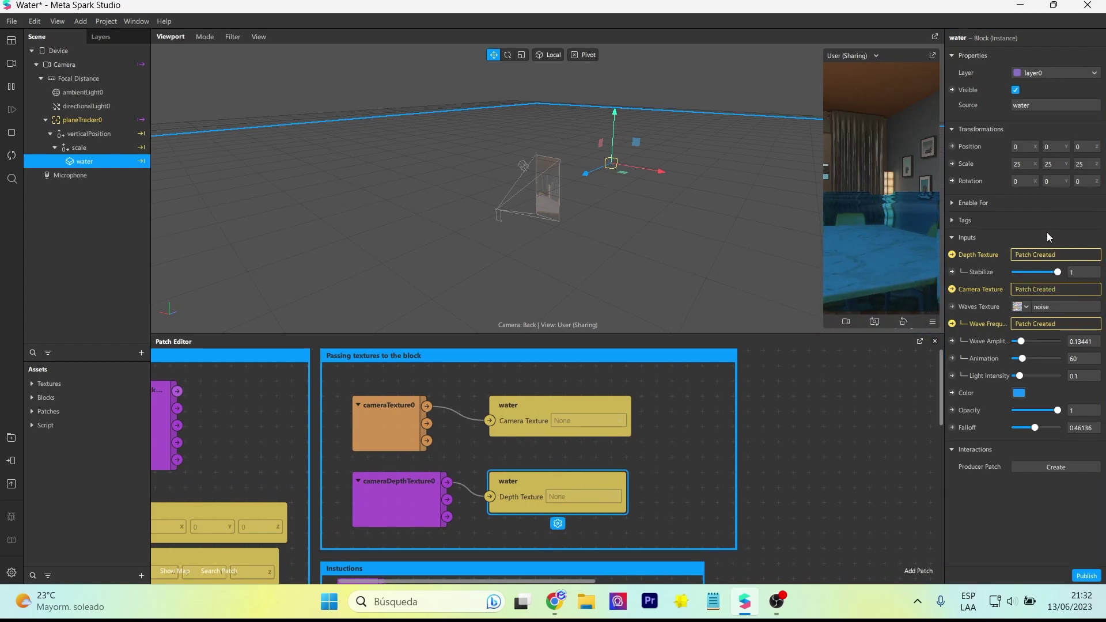
left_click(1018, 272)
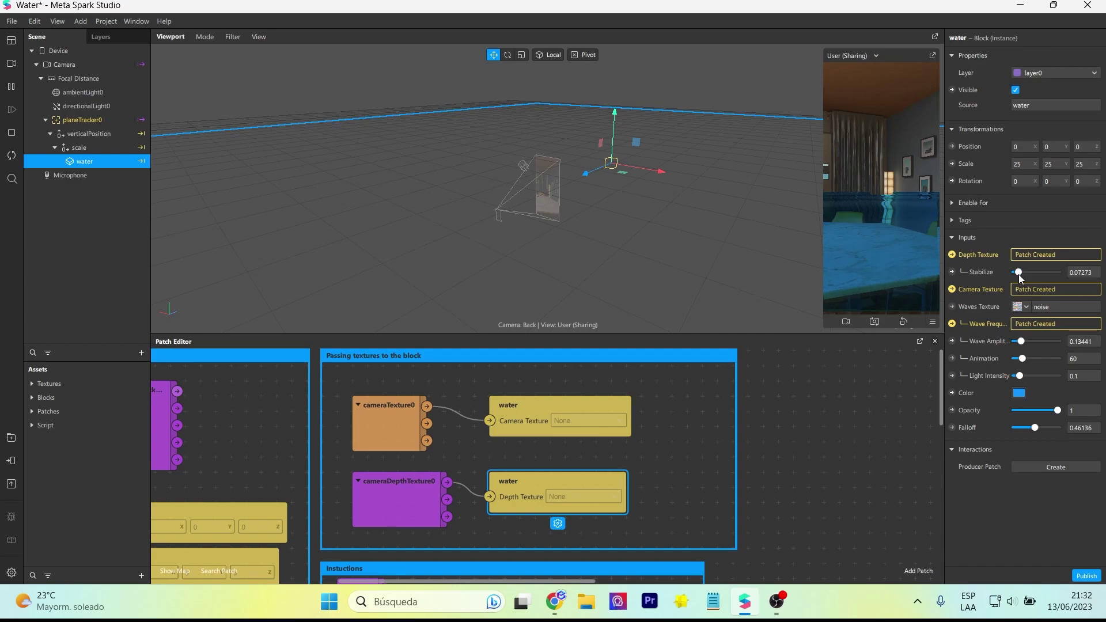
Step: Check the Waves Texture options and locate the water's Camera Texture and Wave Frequency patches
left_click(1026, 310)
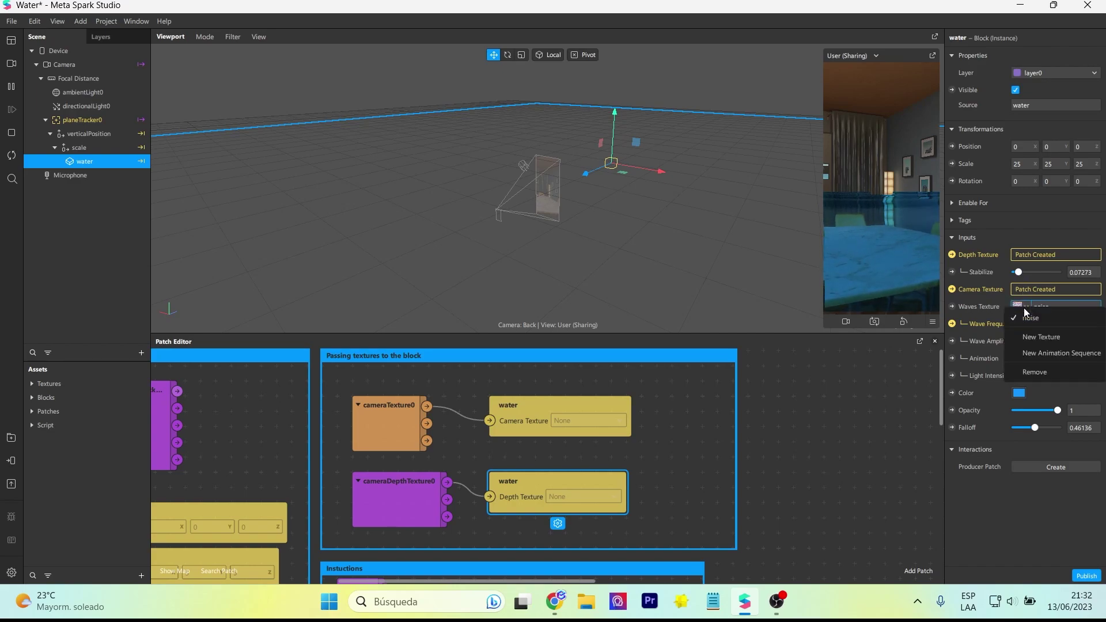
left_click(991, 311)
left_click(952, 290)
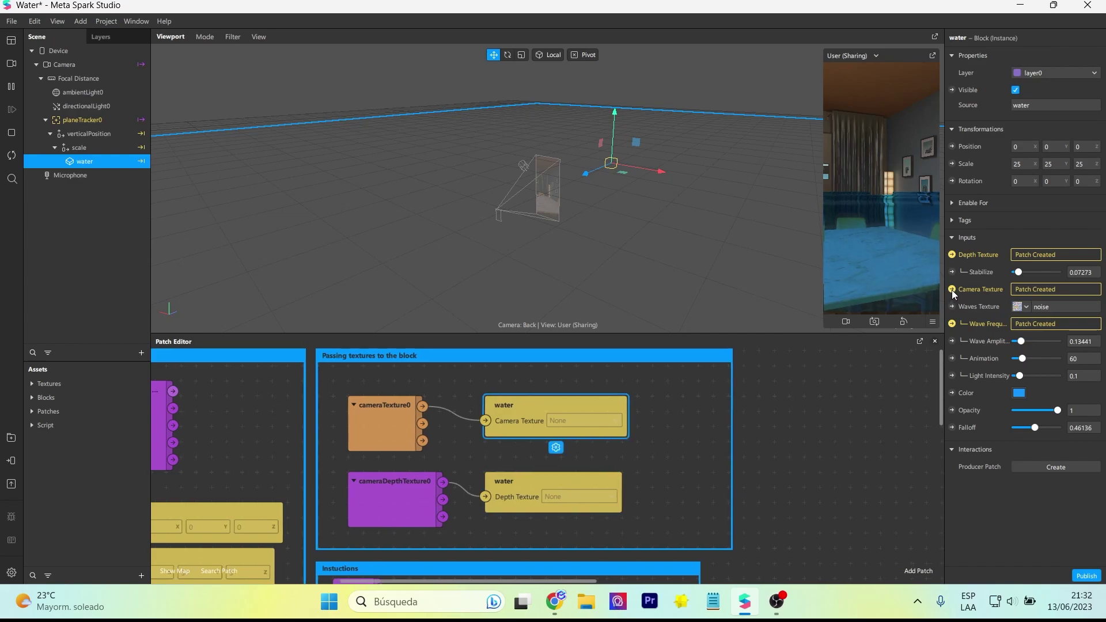
left_click(953, 325)
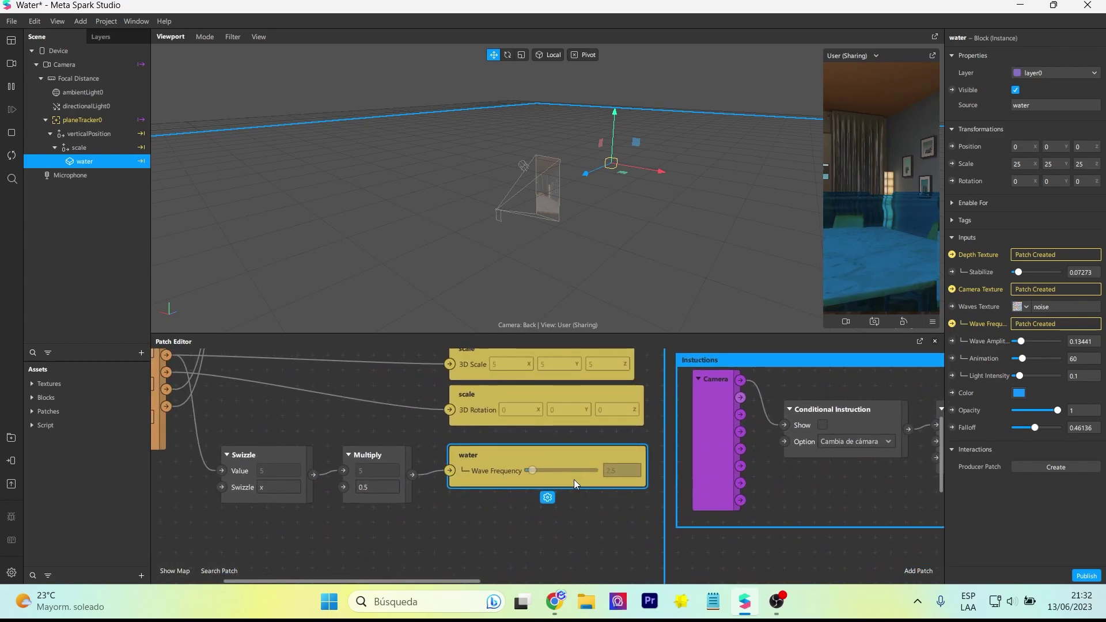
Step: Try the Multiply patch factor feeding the water's Wave Frequency at 2 and 0.5, and set it to 10
left_click(378, 486)
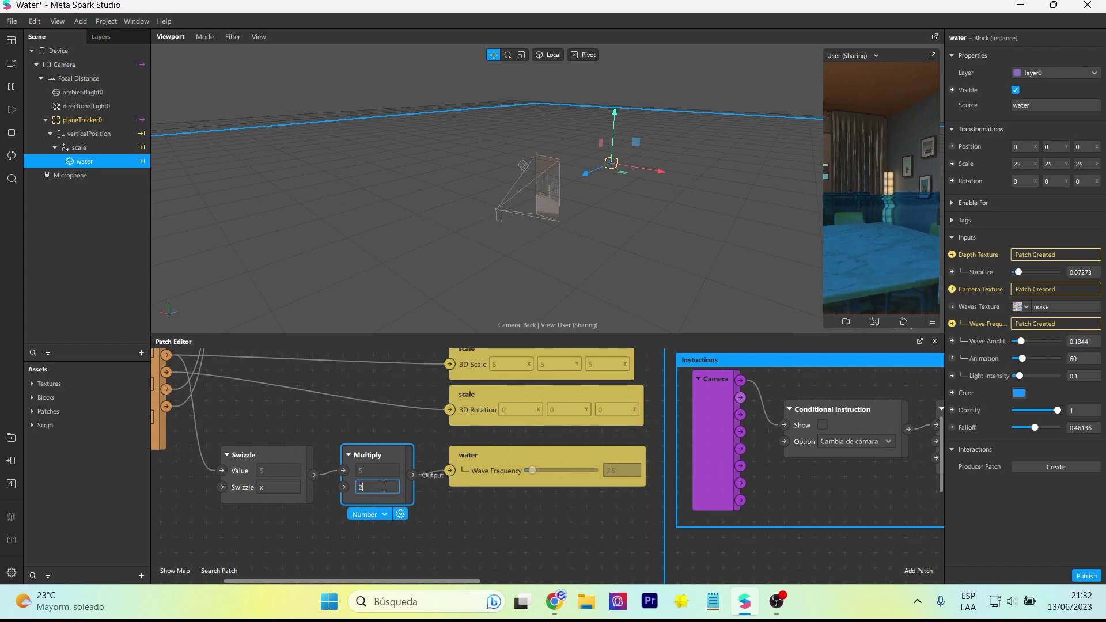
type("2")
key("Return")
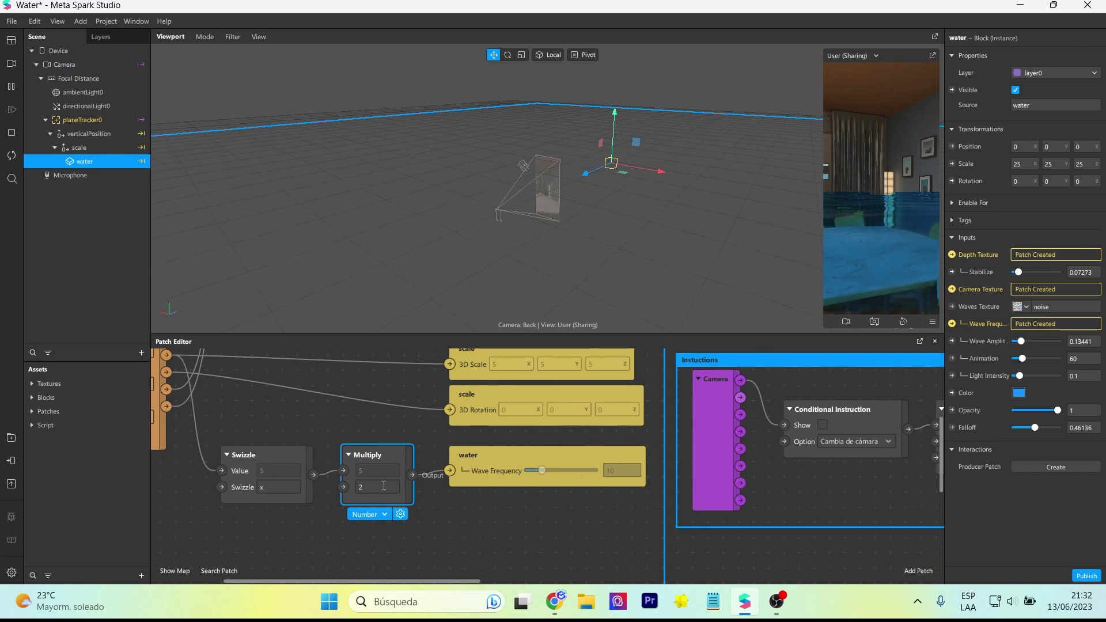
key("BackSpace")
type("0.5")
key("Return")
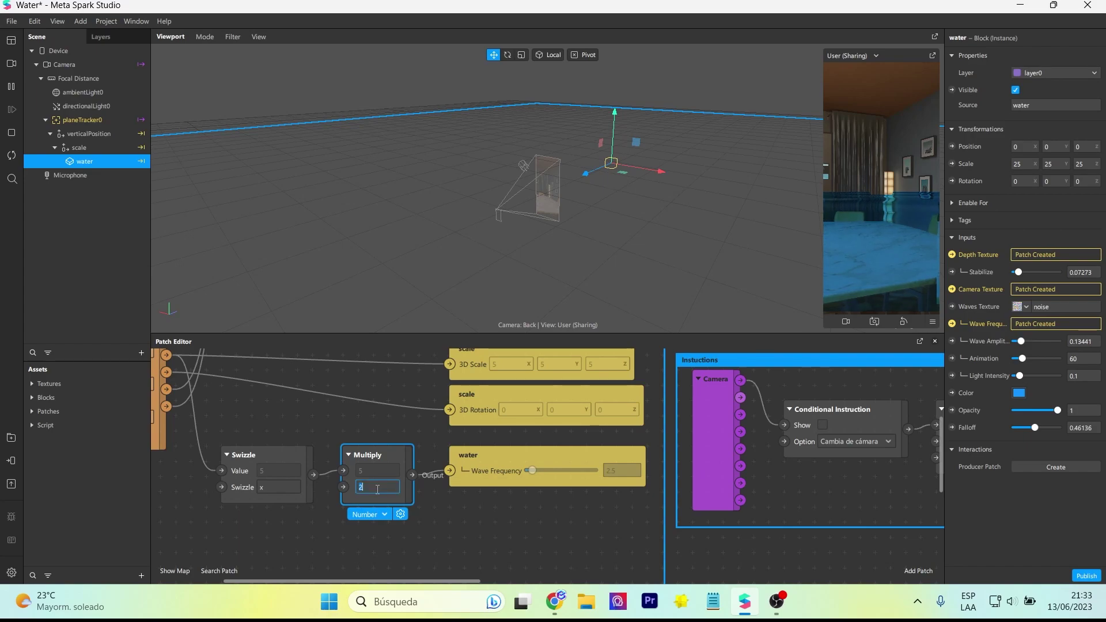
type("10")
key("Return")
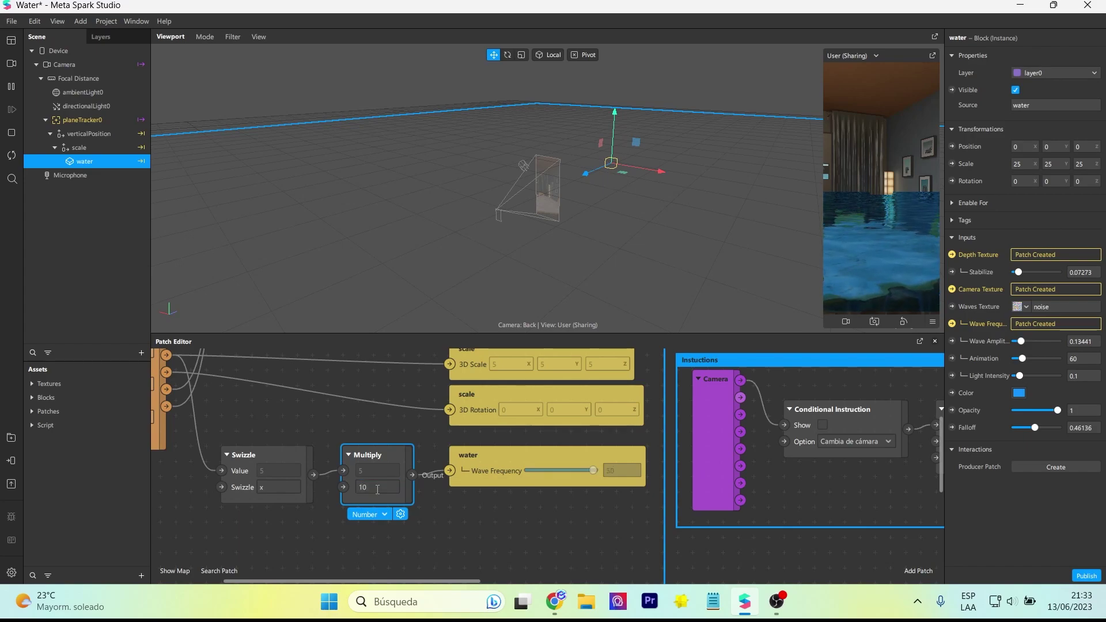
Step: Set the Multiply patch factor feeding the water's Wave Frequency to 0.5
left_click(369, 488)
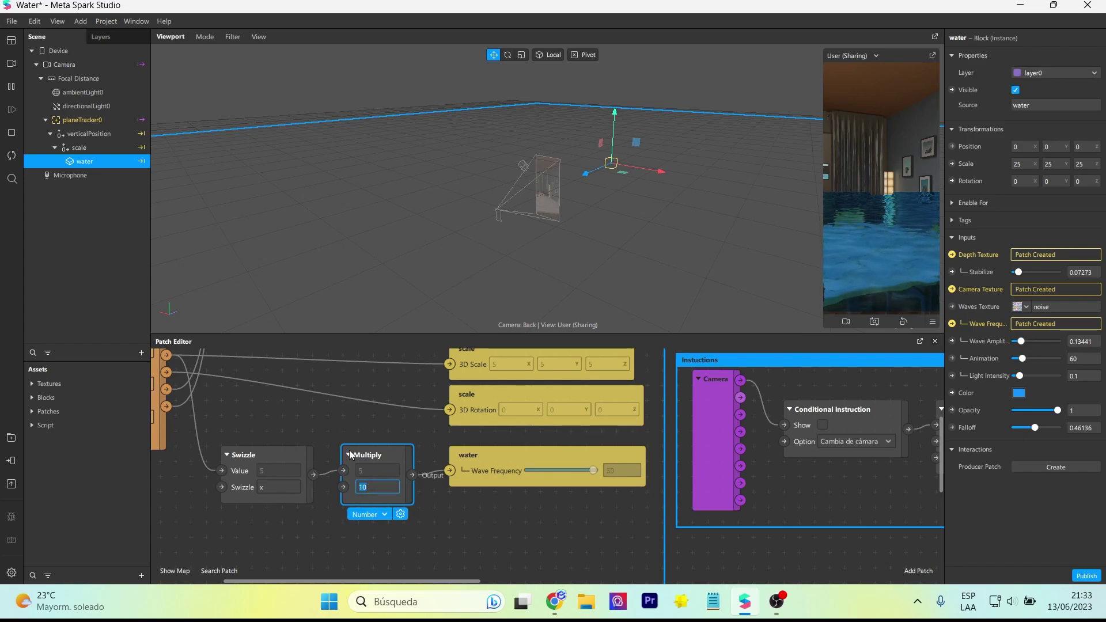
type("0.5")
left_click(344, 421)
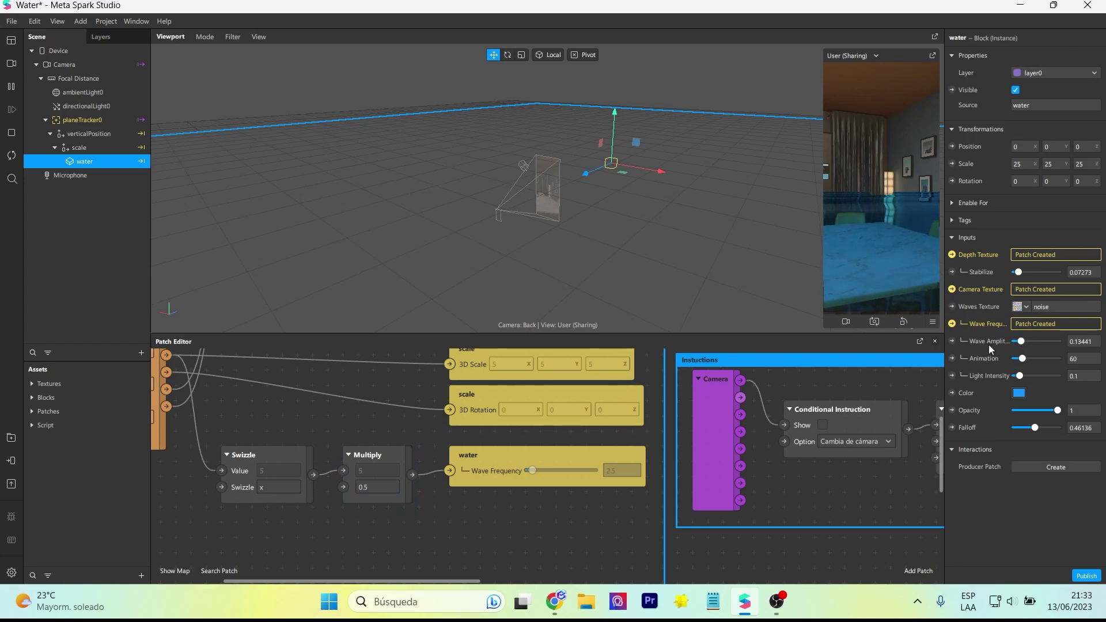
Step: Try the water's Wave Amplitude at 1, and set it to 0.19545
left_click(1076, 342)
left_click_drag(1021, 341, 1062, 346)
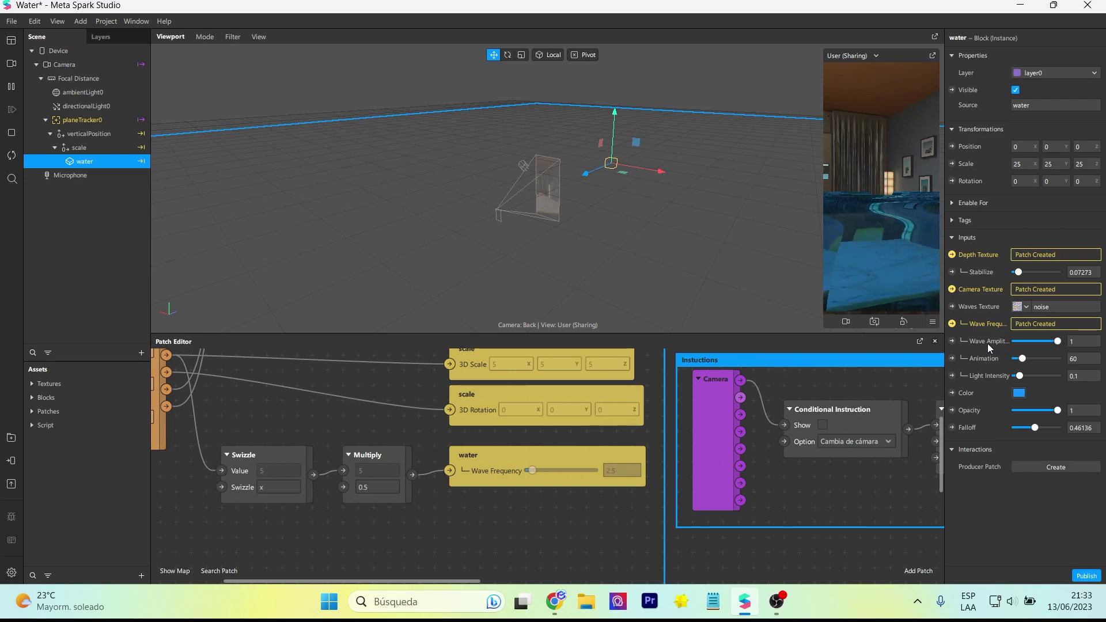
left_click(1024, 342)
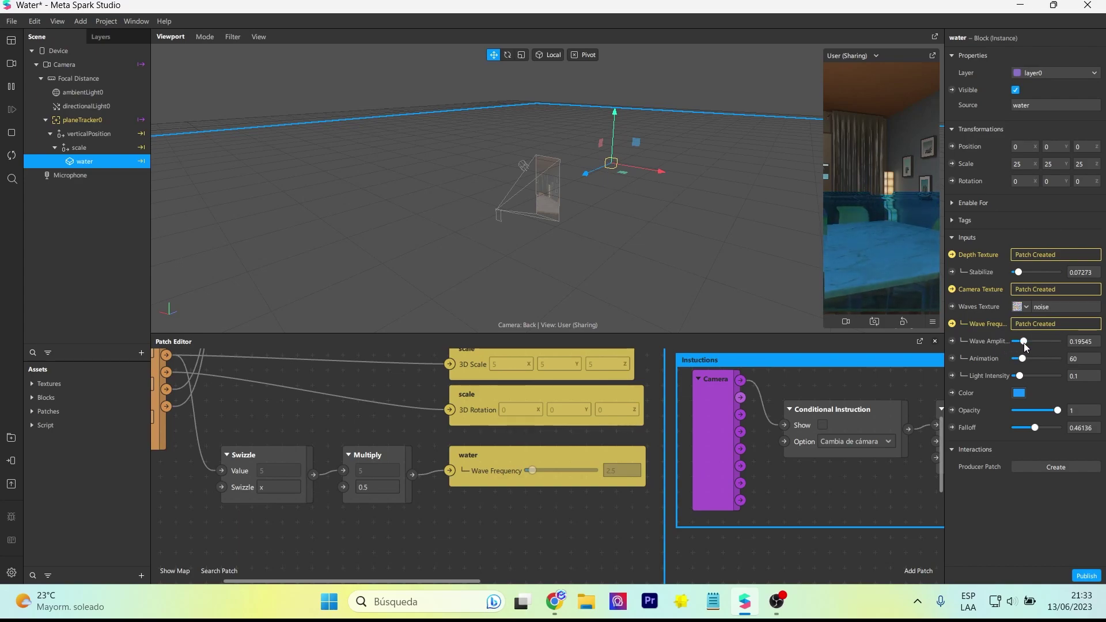
Step: Try the water's Animation at about 316, set it to 76.06364, and set Light Intensity to 0.15455
left_click_drag(1021, 360, 1053, 359)
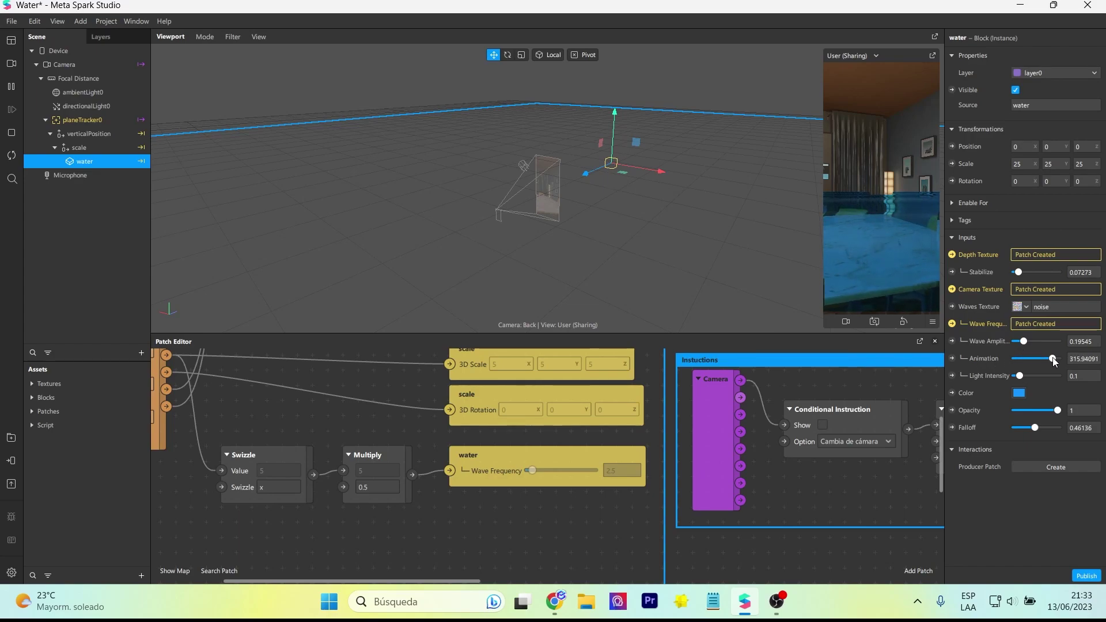
left_click_drag(1041, 359, 1020, 359)
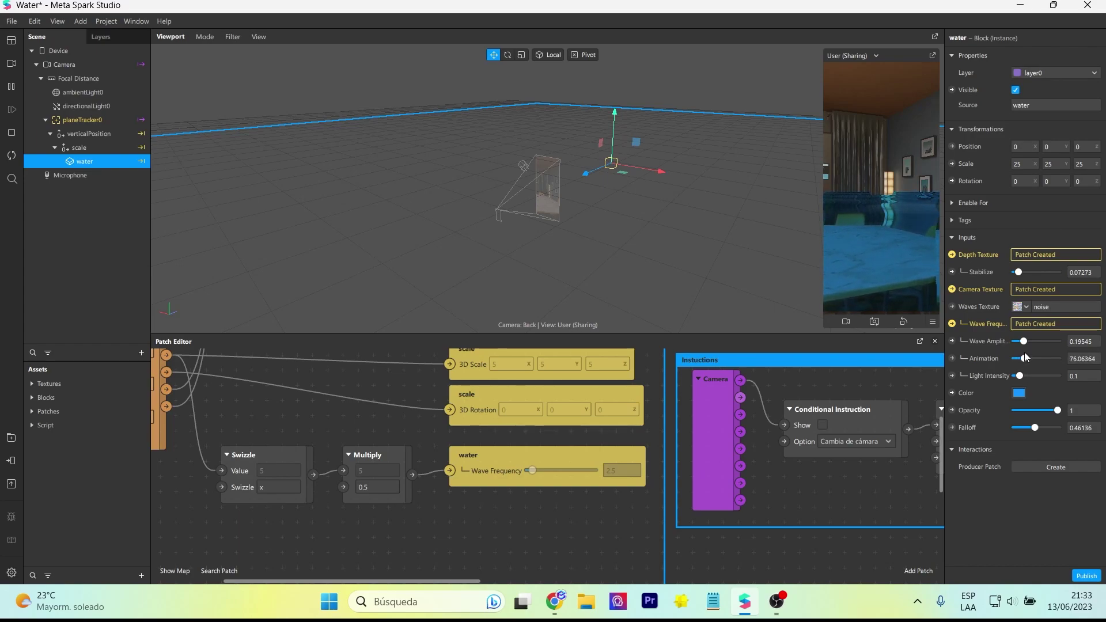
mouse_move(1019, 376)
left_mouse_down()
mouse_move(1067, 378)
mouse_move(1022, 377)
left_mouse_up()
Step: Change the water's color to magenta, #ff00ff
left_click(1019, 393)
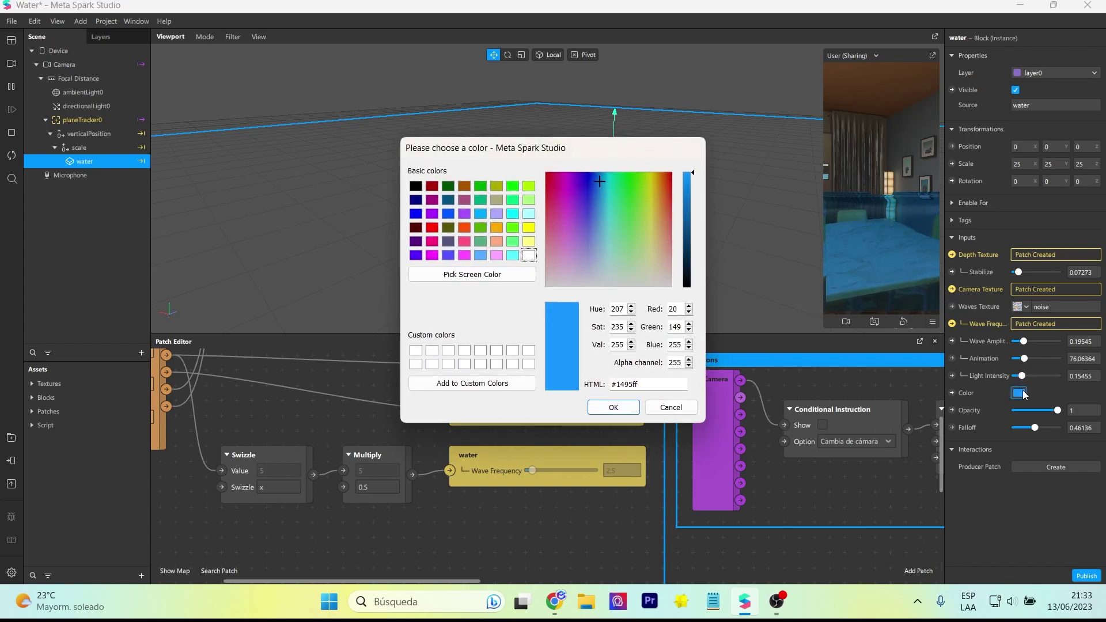
left_click(432, 255)
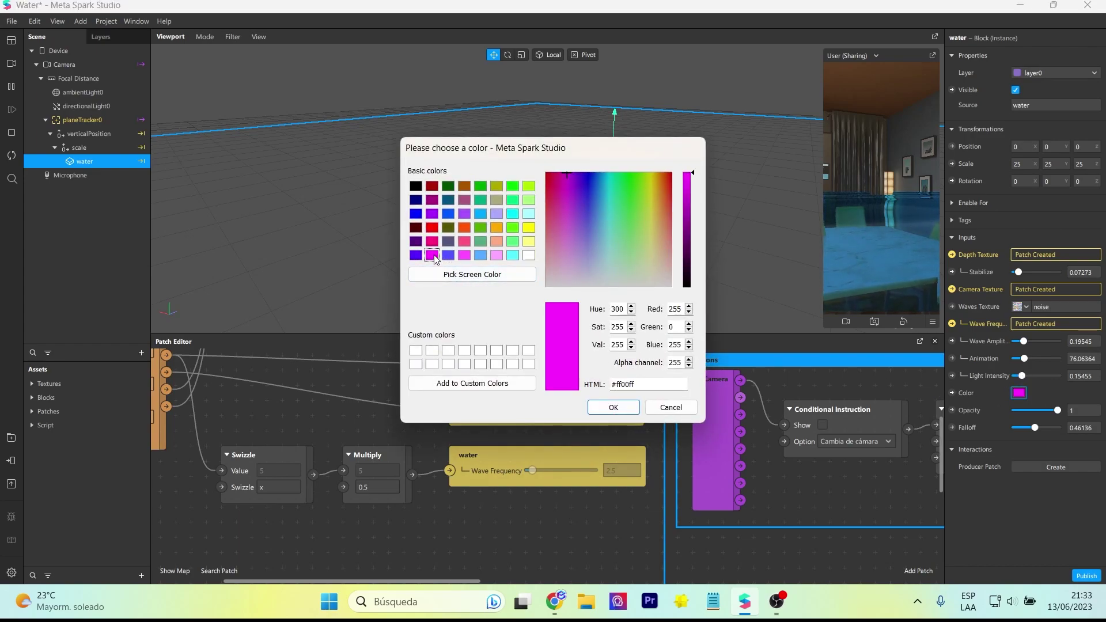
left_click(622, 406)
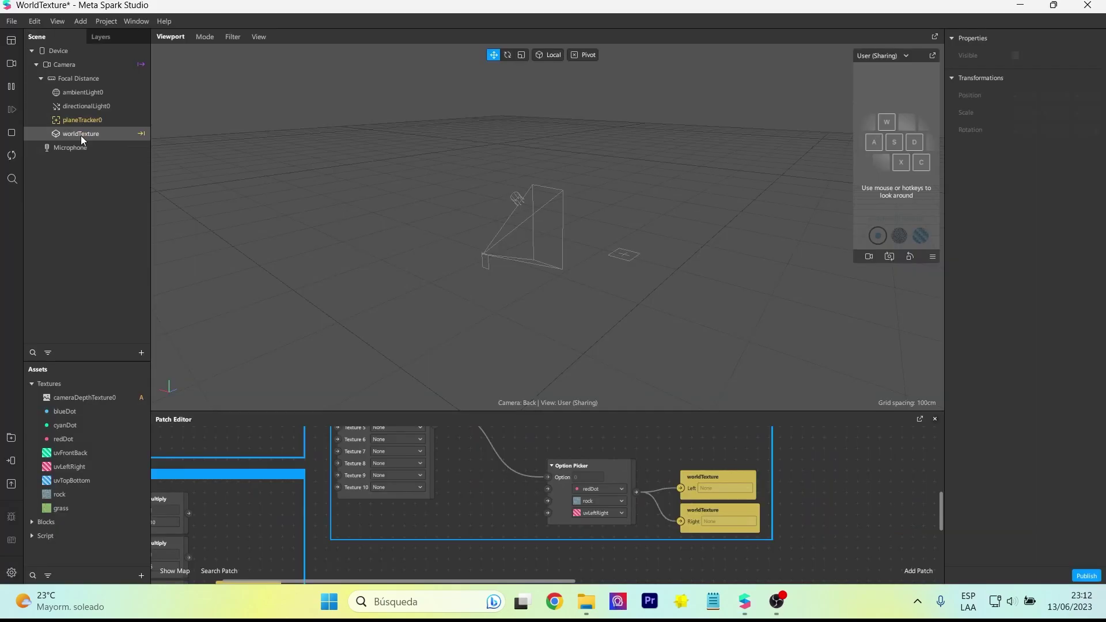
Step: Select the worldTexture block and look around the simulated scene to see its dots on the surfaces
left_click(80, 133)
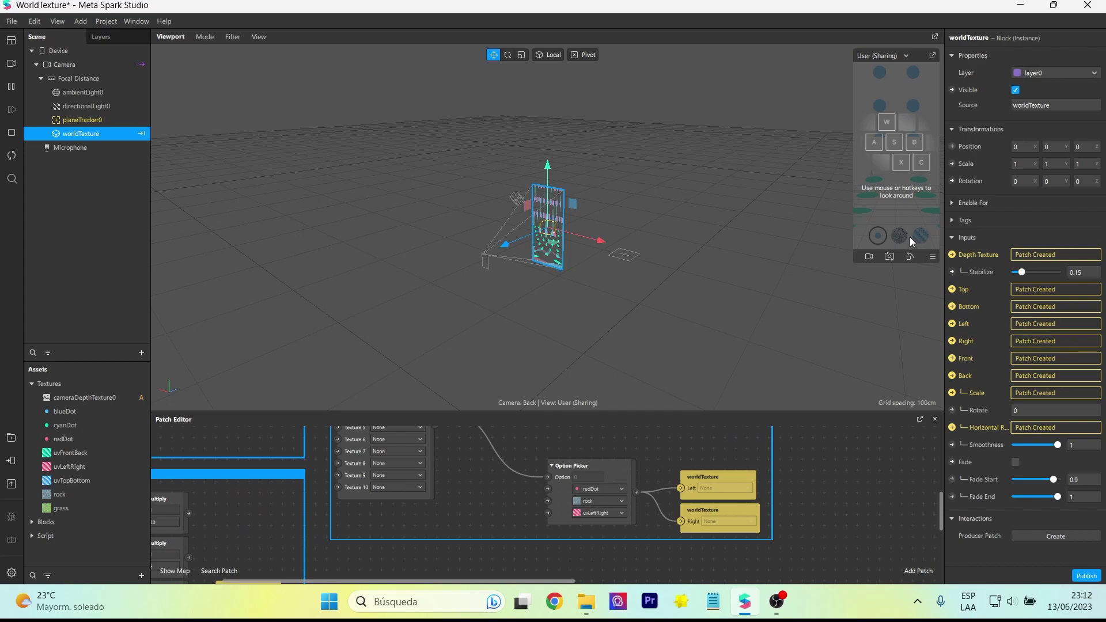
left_click(899, 212)
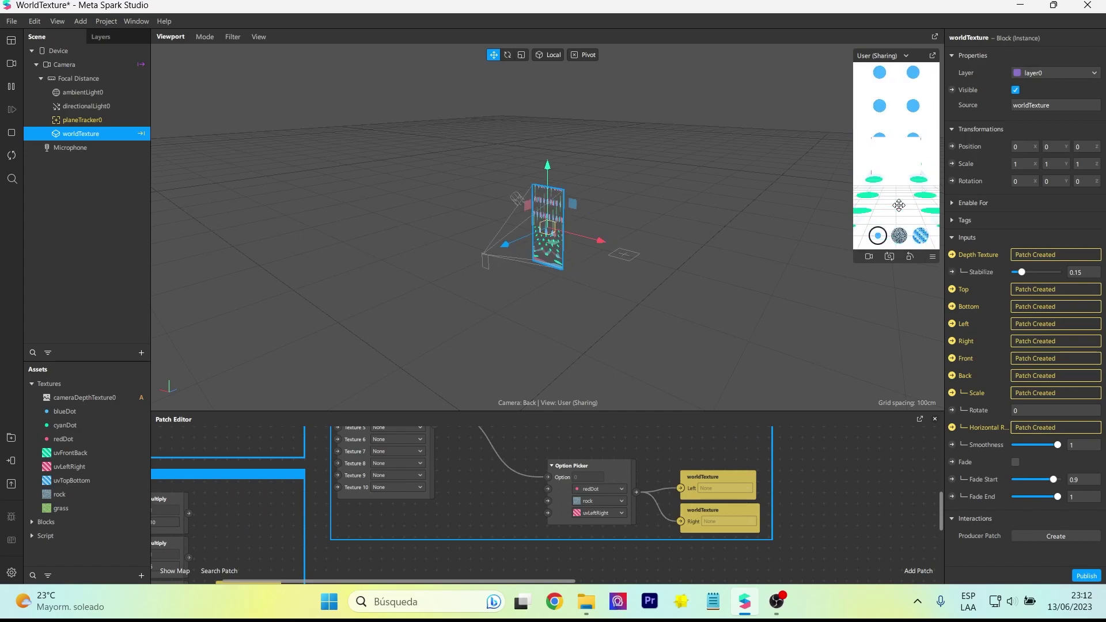
left_click_drag(885, 138, 875, 190)
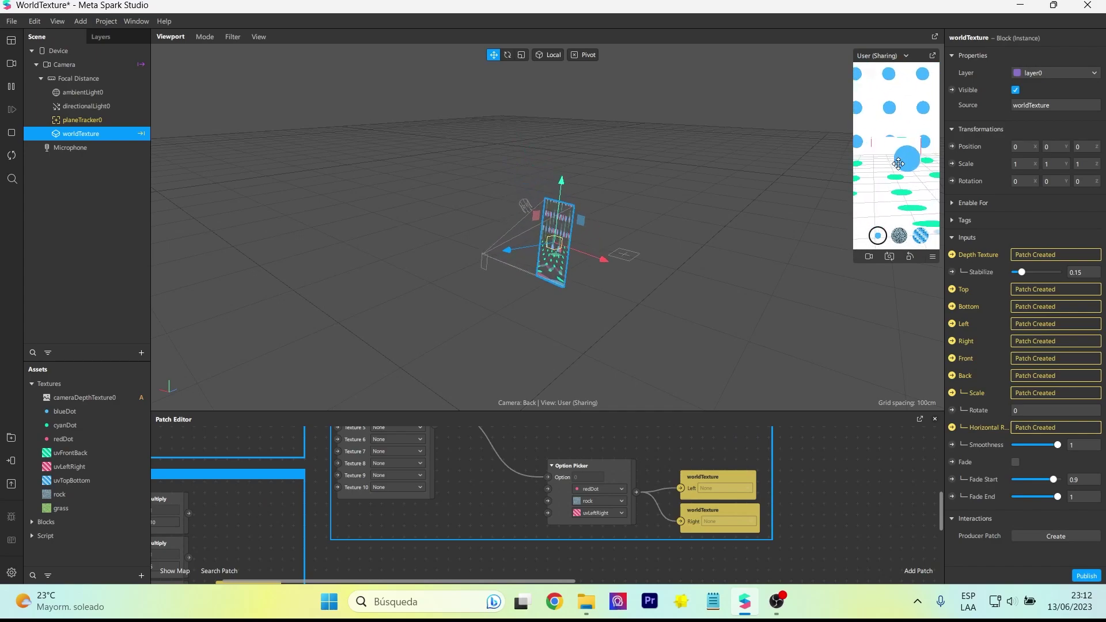
Step: Switch the real-time simulation to the room with framed pictures, and look around it
left_click(11, 64)
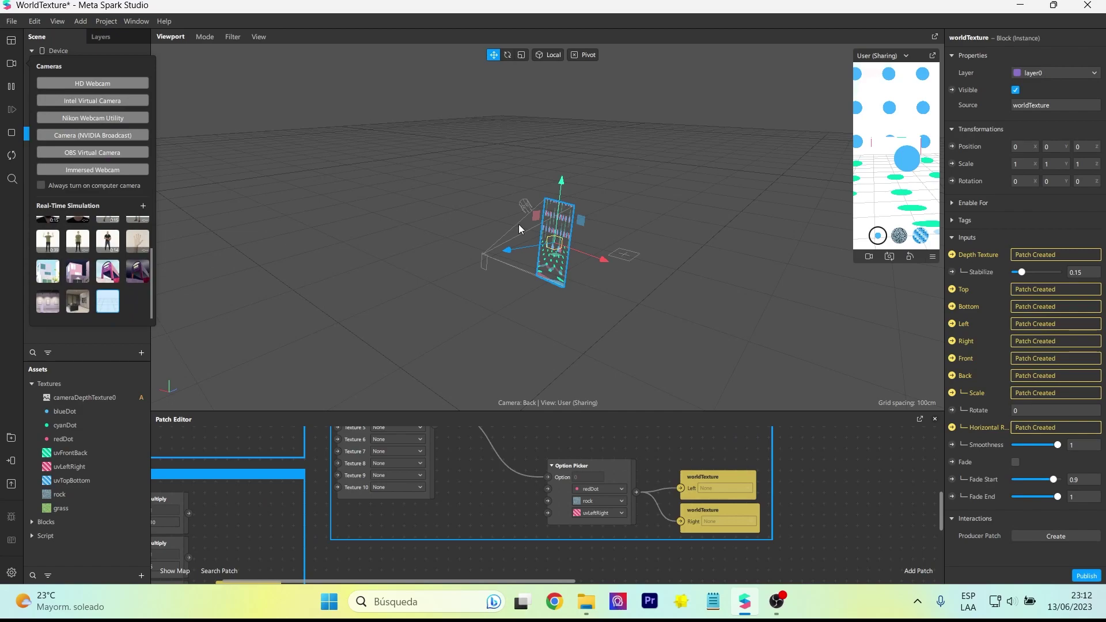
left_click(887, 224)
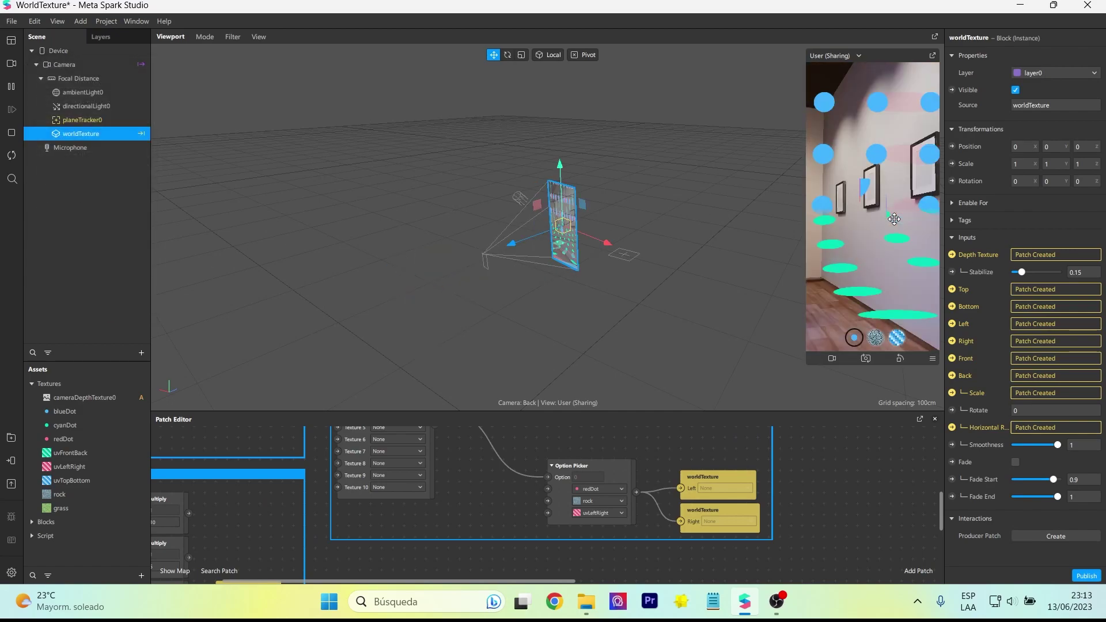
left_click_drag(882, 224, 794, 251)
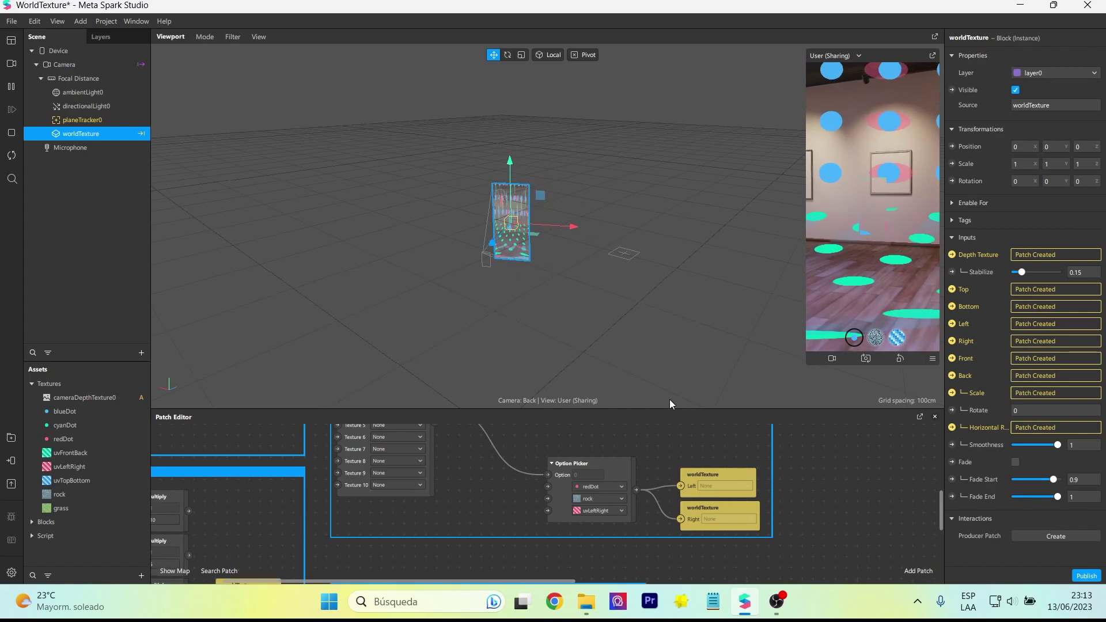
Step: Enlarge the Patch Editor and examine the Textures group with its Picker UI, Option Picker and worldTexture patches
left_click_drag(668, 410, 689, 253)
scroll(583, 309, "up", 5)
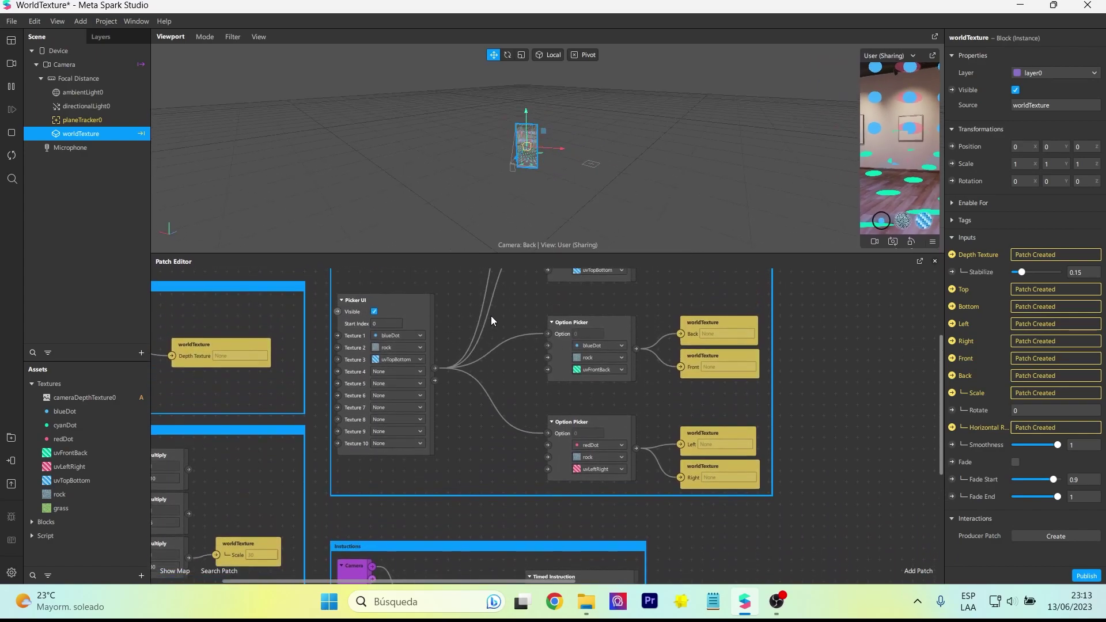
scroll(491, 315, "up", 5)
right_click(263, 311)
key("Escape")
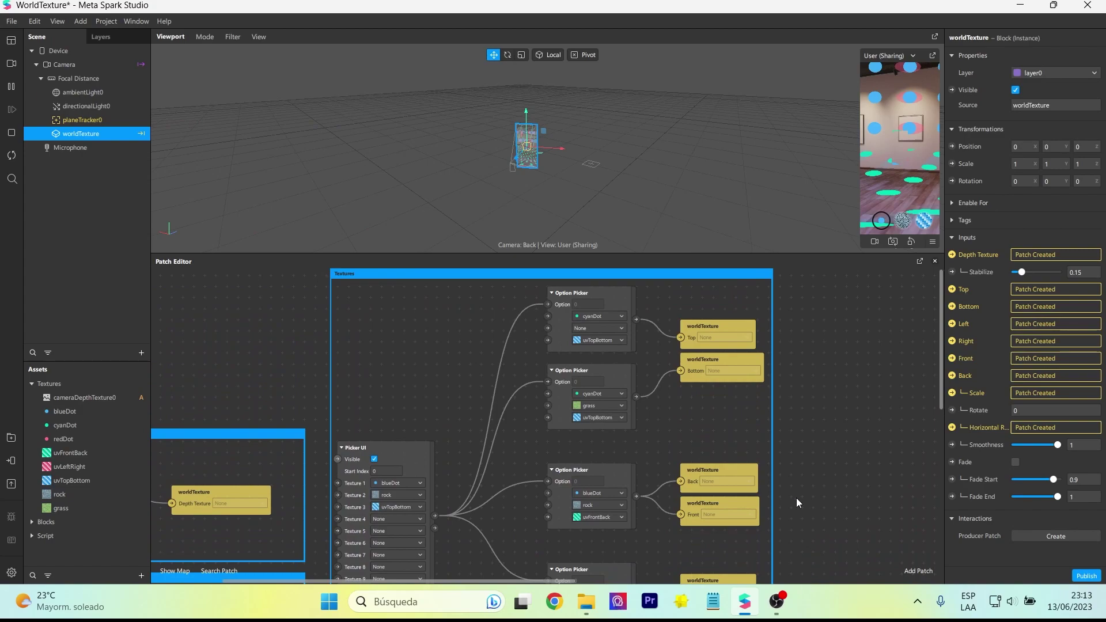
scroll(348, 388, "down", 2, "ctrl")
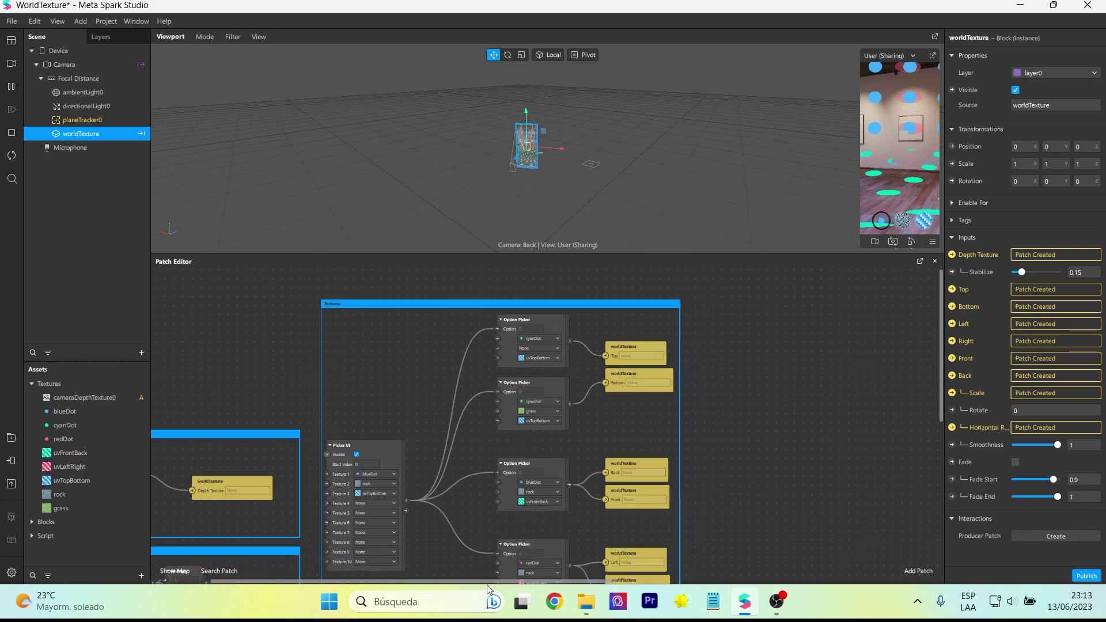
scroll(339, 568, "up", 2, "ctrl")
scroll(306, 425, "down", 2)
scroll(286, 385, "up", 2, "ctrl")
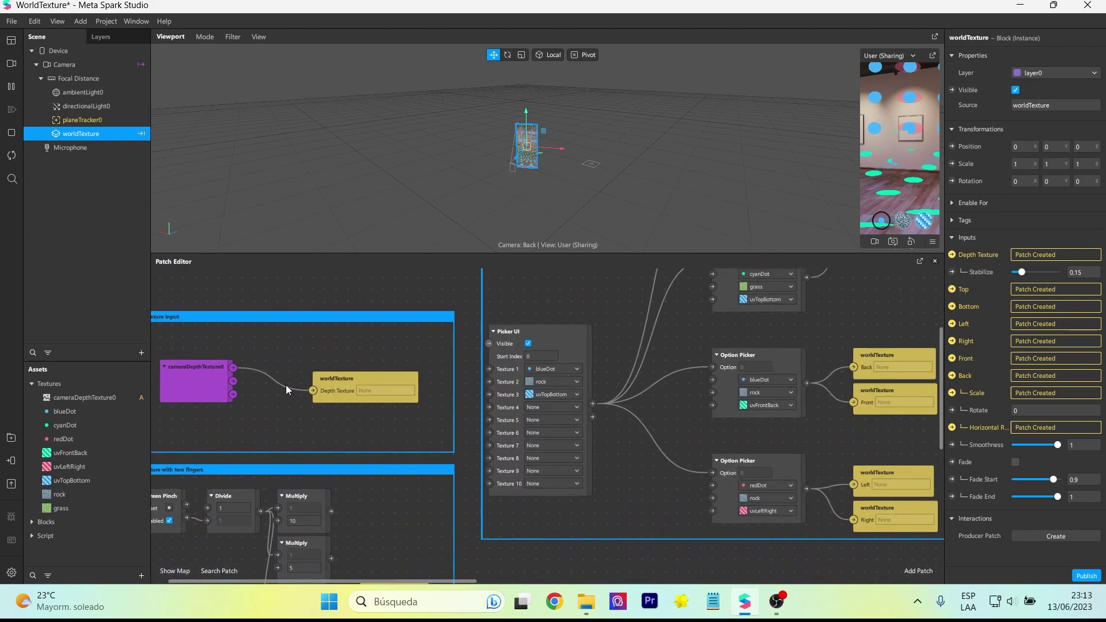
Step: Trace the Option Picker patches up to the ones feeding worldTexture's Top and Bottom inputs
left_click_drag(451, 581, 572, 537)
scroll(572, 537, "up", 1)
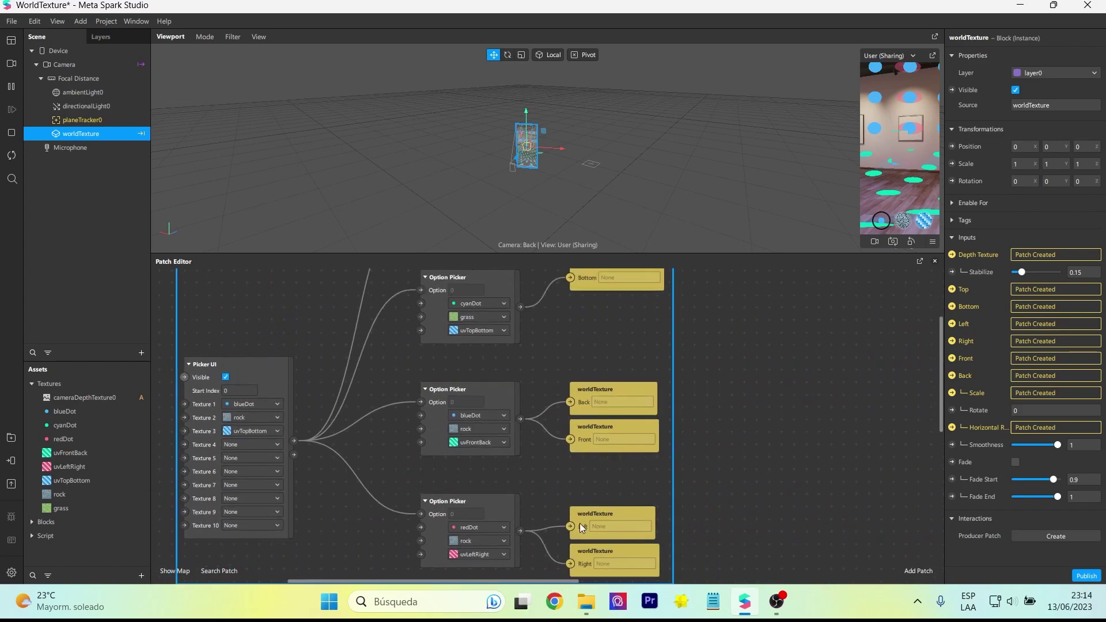
scroll(579, 517, "up", 2)
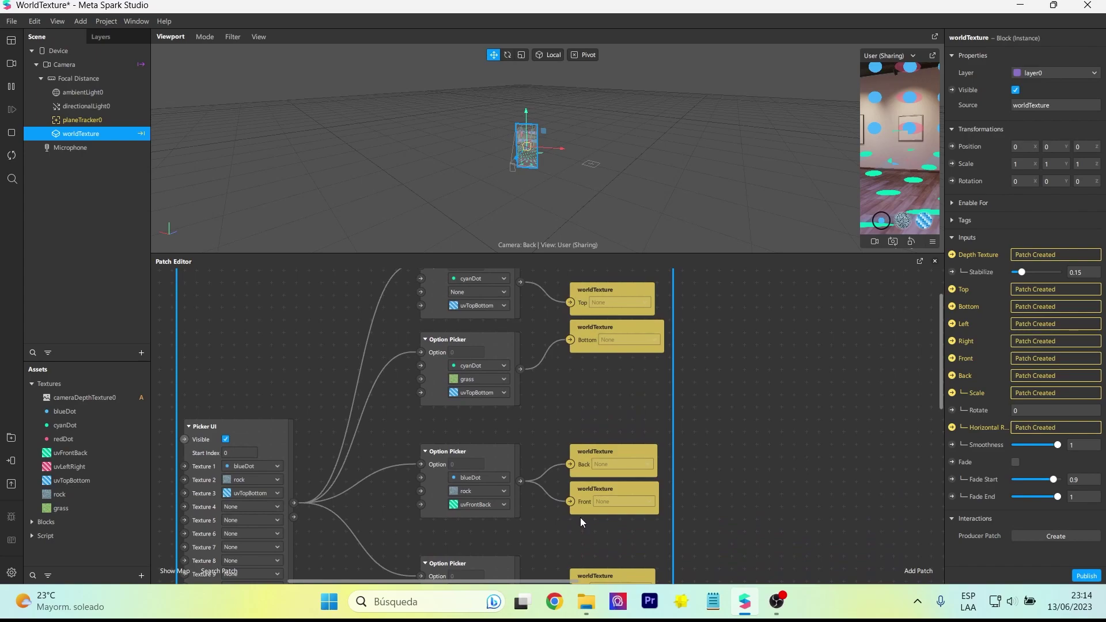
scroll(580, 517, "up", 1)
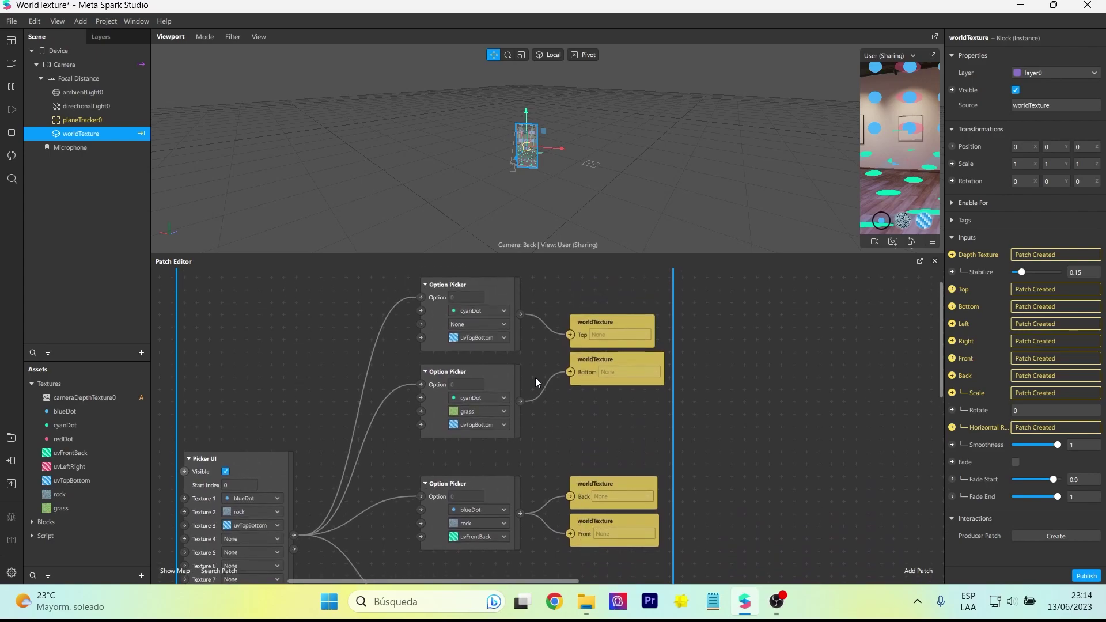
scroll(499, 326, "up", 3, "ctrl")
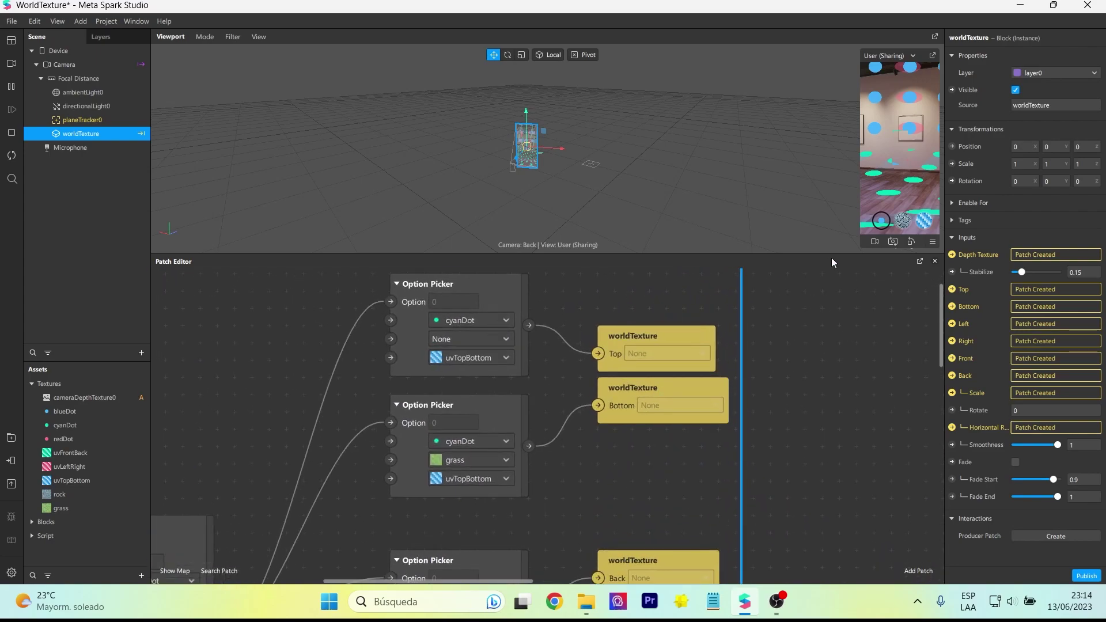
Step: Preview the rock and uvTopBottom picker options in the simulator, and enlarge the viewport for a better look
left_click(903, 222)
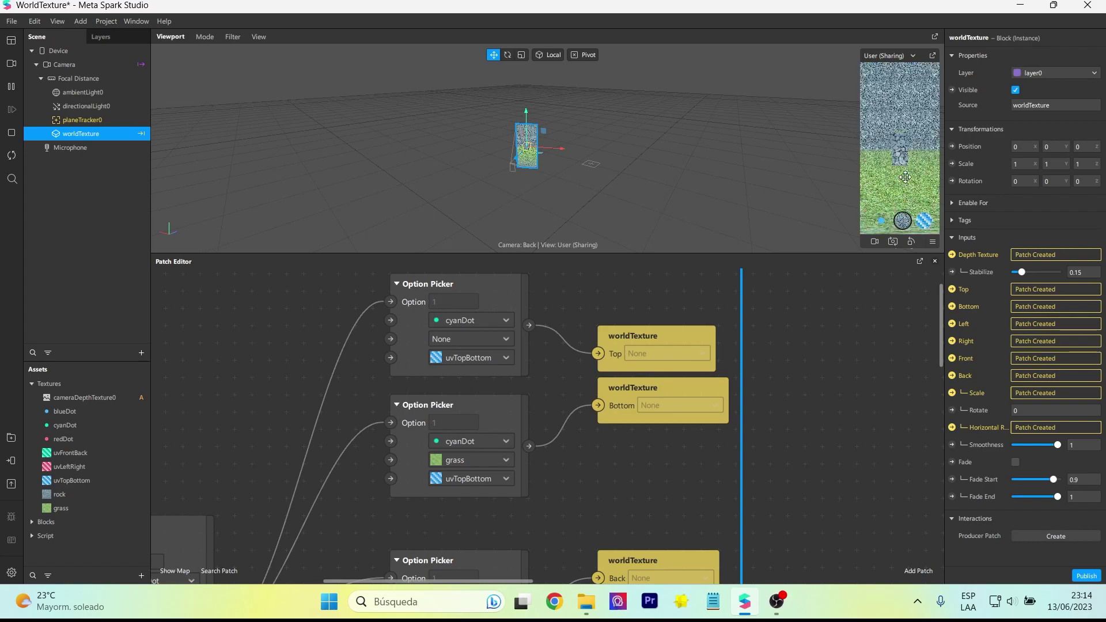
left_click(925, 226)
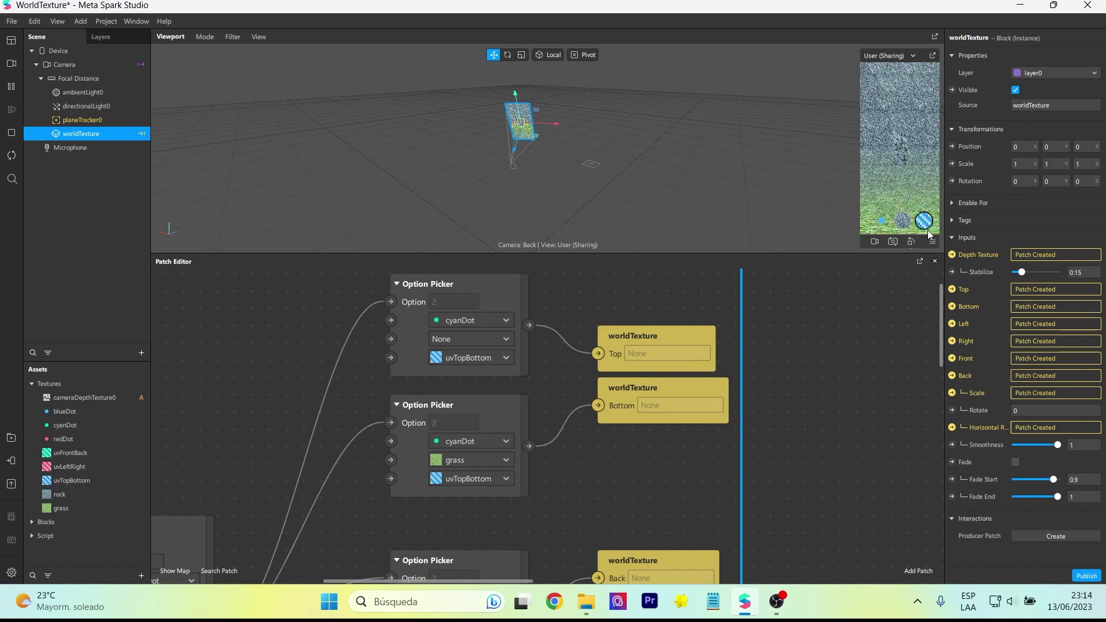
left_click_drag(747, 254, 748, 331)
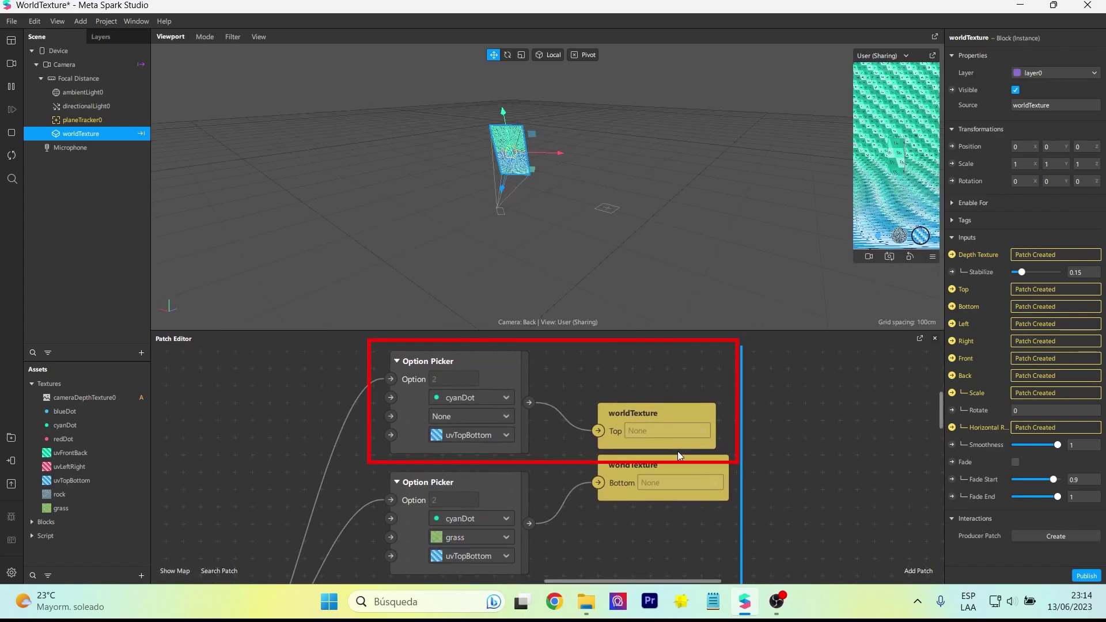
Step: Examine the Option Pickers feeding worldTexture's Back, Front, Left and Right inputs, and switch the preview to the blueDot option
scroll(618, 462, "down", 5)
scroll(582, 464, "down", 3)
scroll(581, 465, "down", 2, "ctrl")
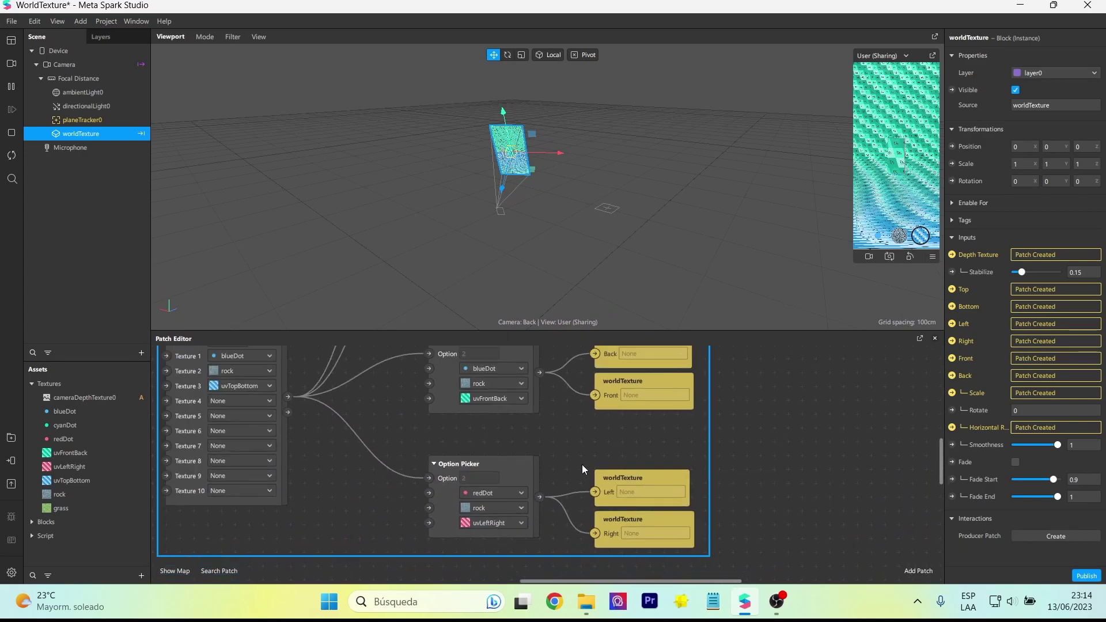
scroll(581, 464, "down", 2, "ctrl")
scroll(355, 432, "up", 1)
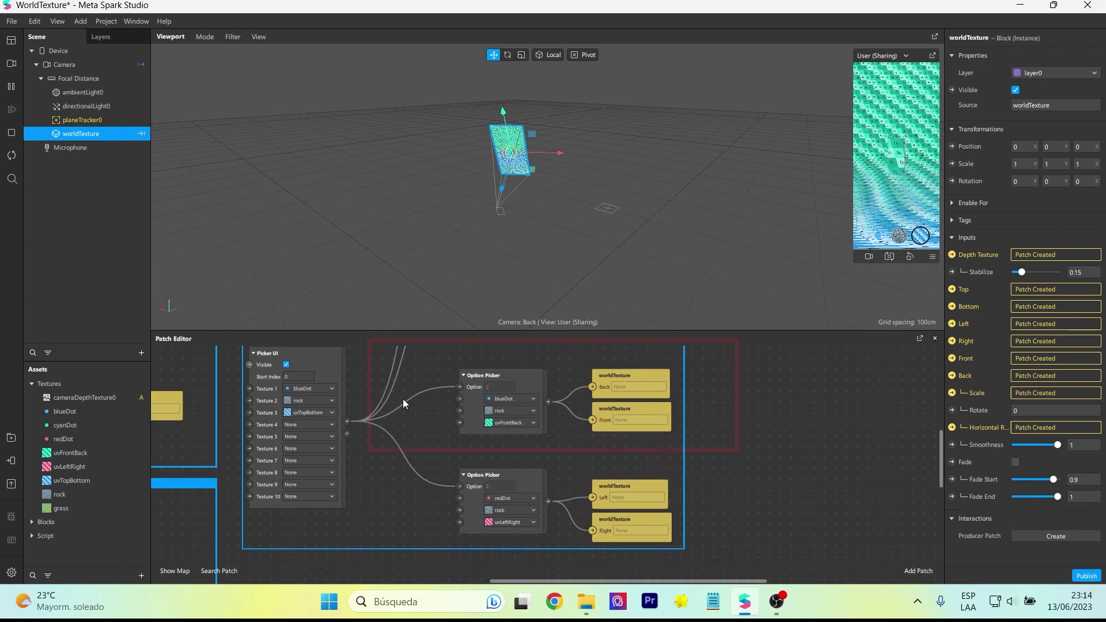
left_click(877, 236)
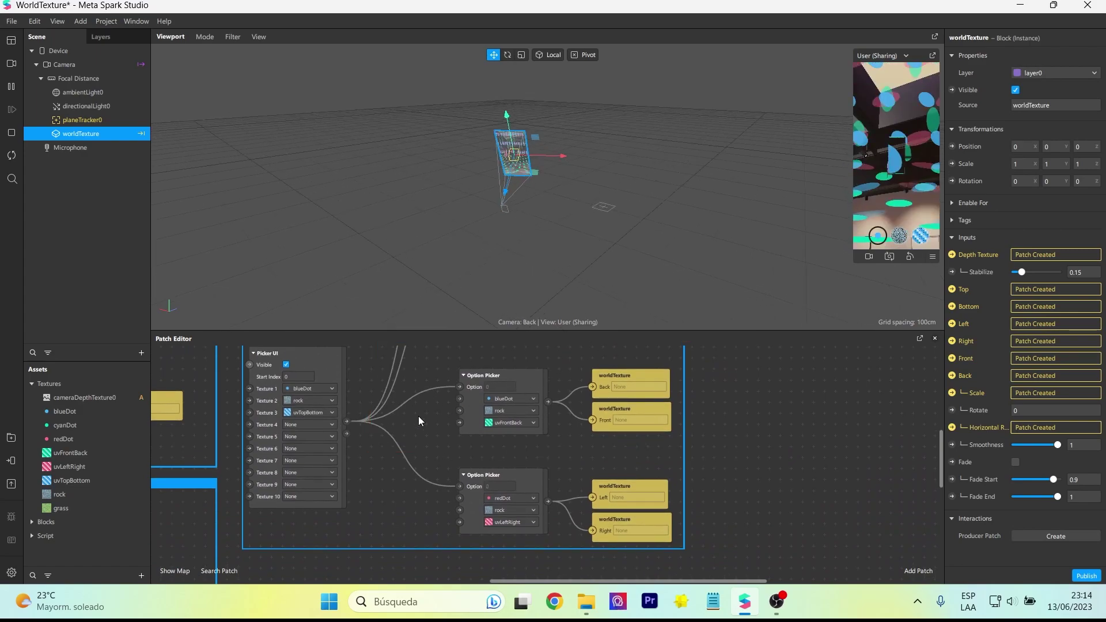
Step: Check the texture choices for the first two entries of the Option Picker feeding worldTexture's Back and Front
scroll(407, 422, "up", 1)
scroll(407, 422, "up", 1)
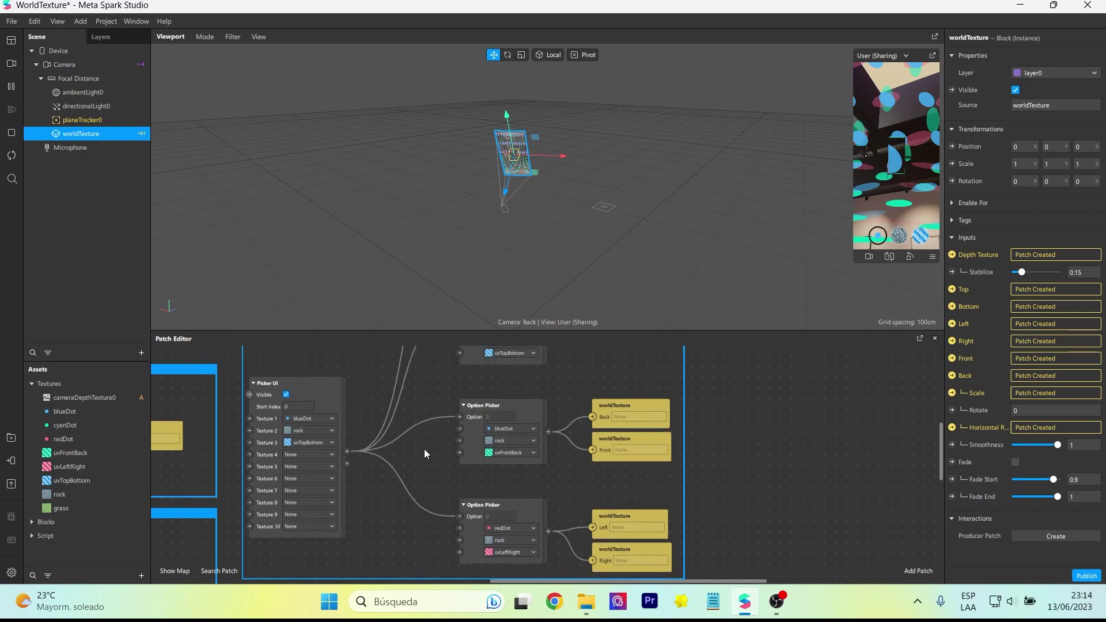
scroll(424, 448, "up", 3)
scroll(551, 456, "up", 3, "ctrl")
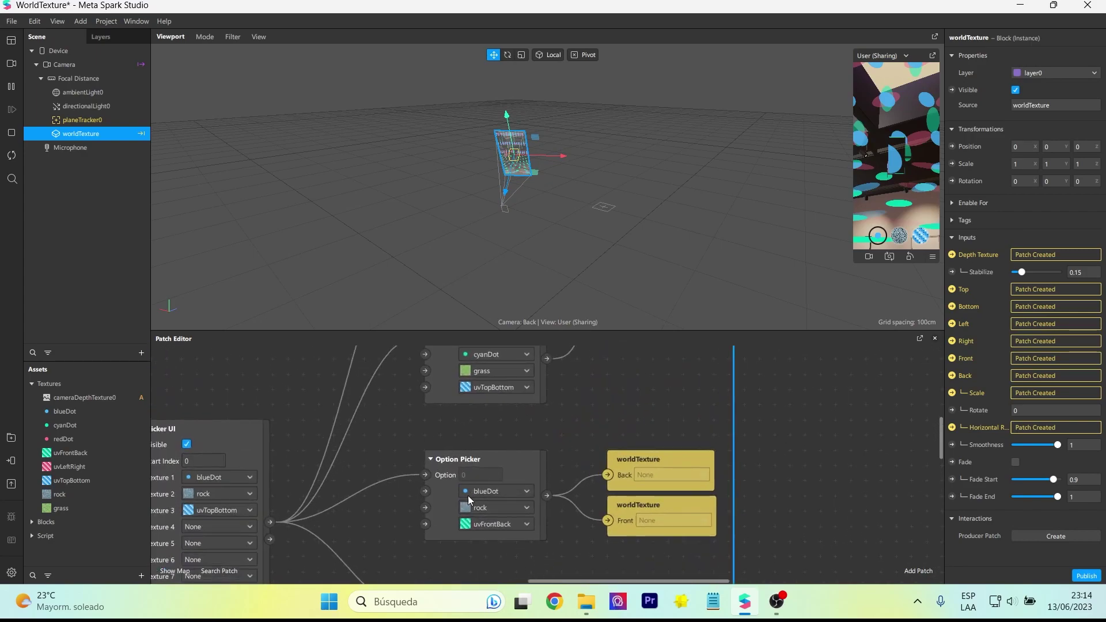
left_click(489, 492)
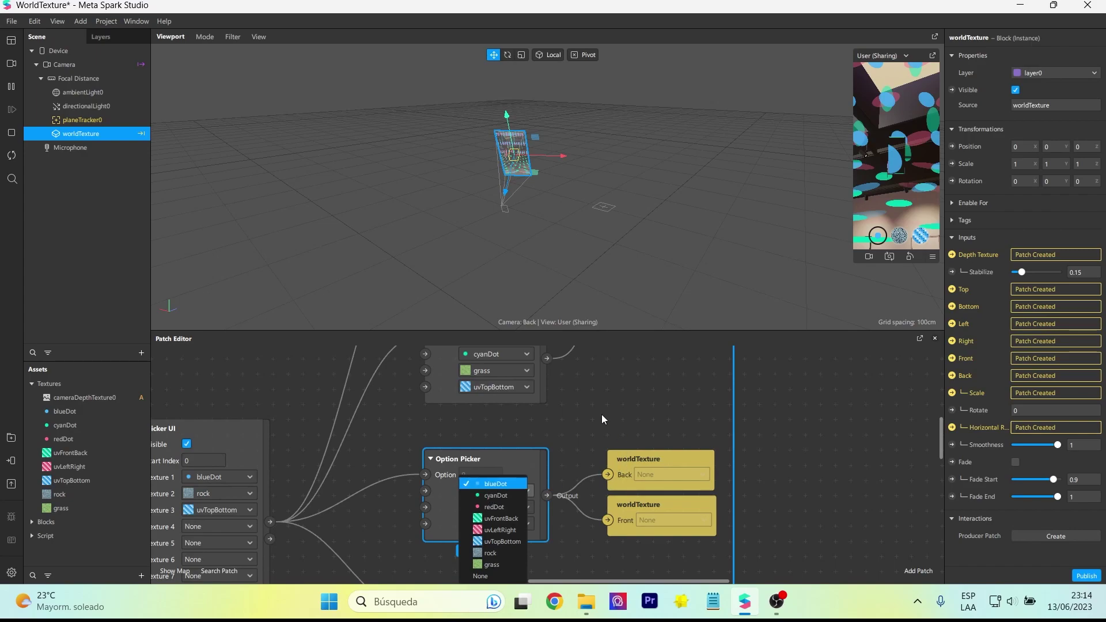
left_click(566, 437)
left_click(527, 507)
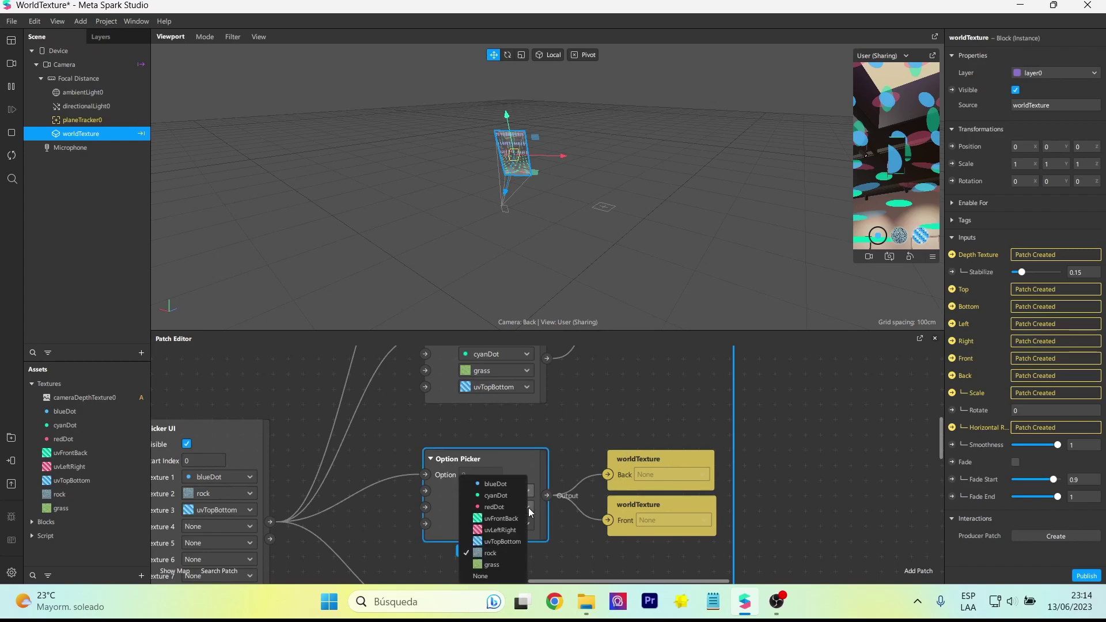
left_click(602, 397)
Step: Inspect the uvFrontBack, uvLeftRight, uvTopBottom, rock and grass texture assets one after another
scroll(535, 459, "down", 5)
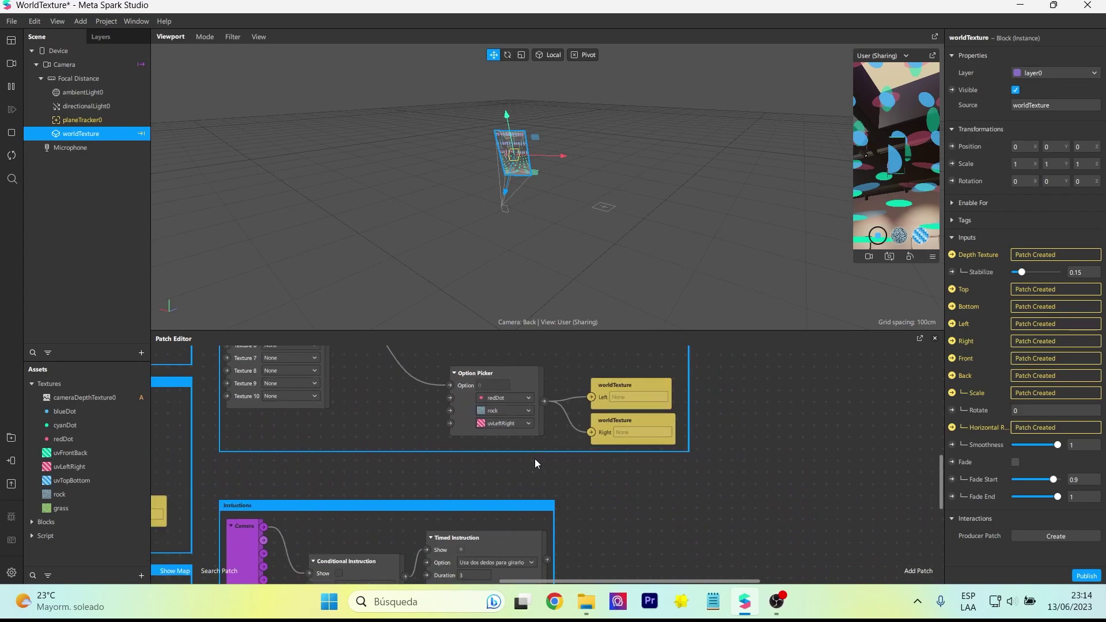
left_click(86, 466)
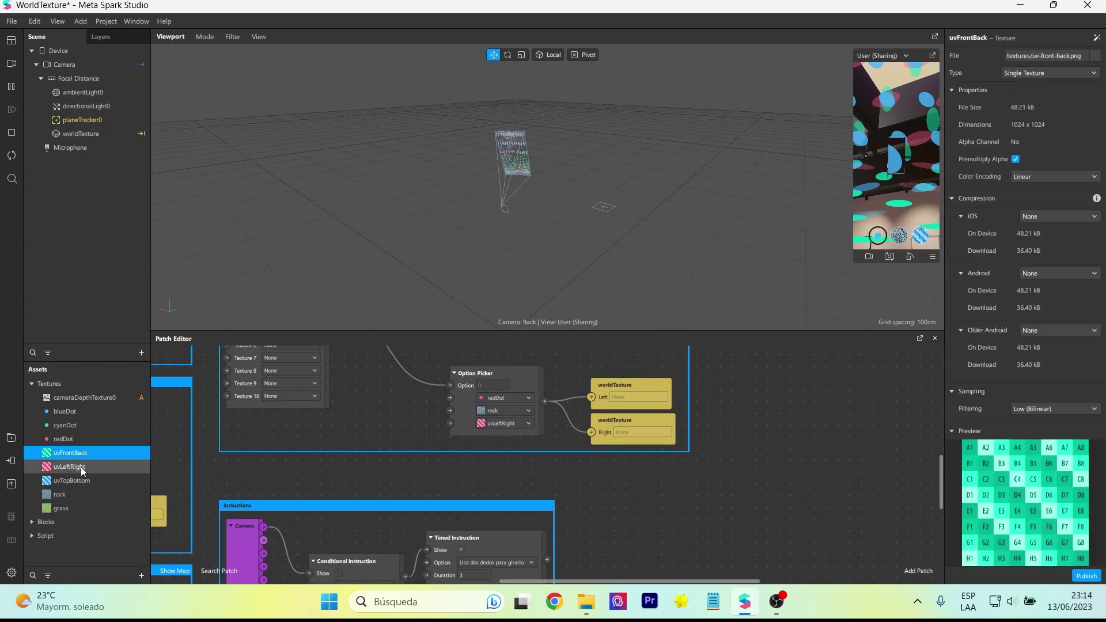
left_click(71, 483)
left_click(67, 494)
left_click(61, 509)
Step: Examine the Instructions patch group and the Screen Pinch, Divide and Multiply patches that scale the texture with two fingers
scroll(396, 439, "down", 5)
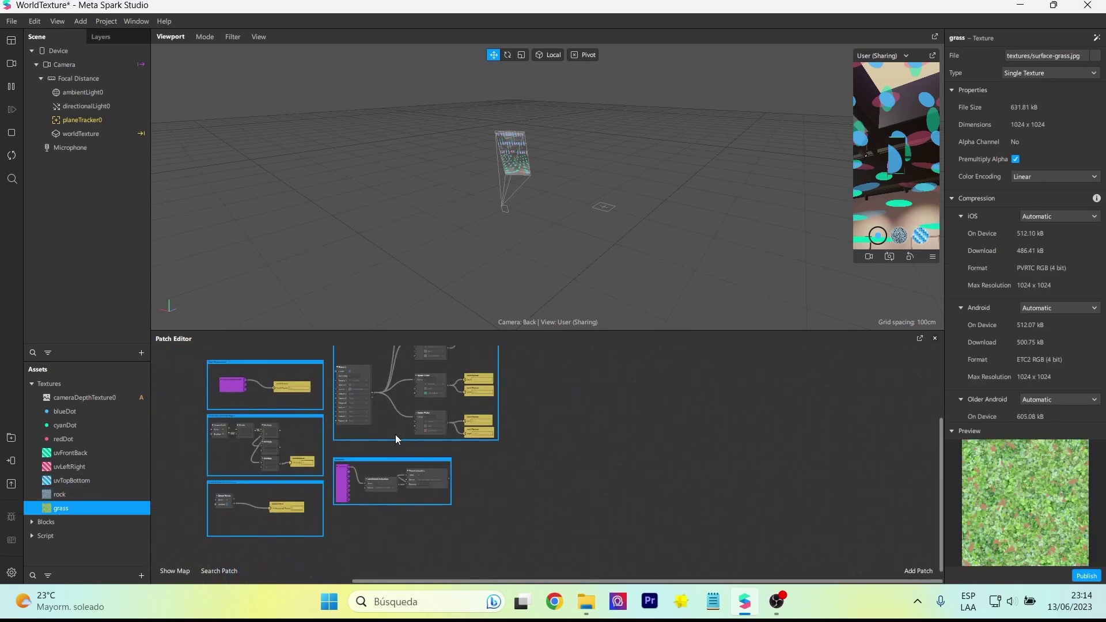
left_click_drag(551, 580, 504, 574)
scroll(548, 522, "up", 5)
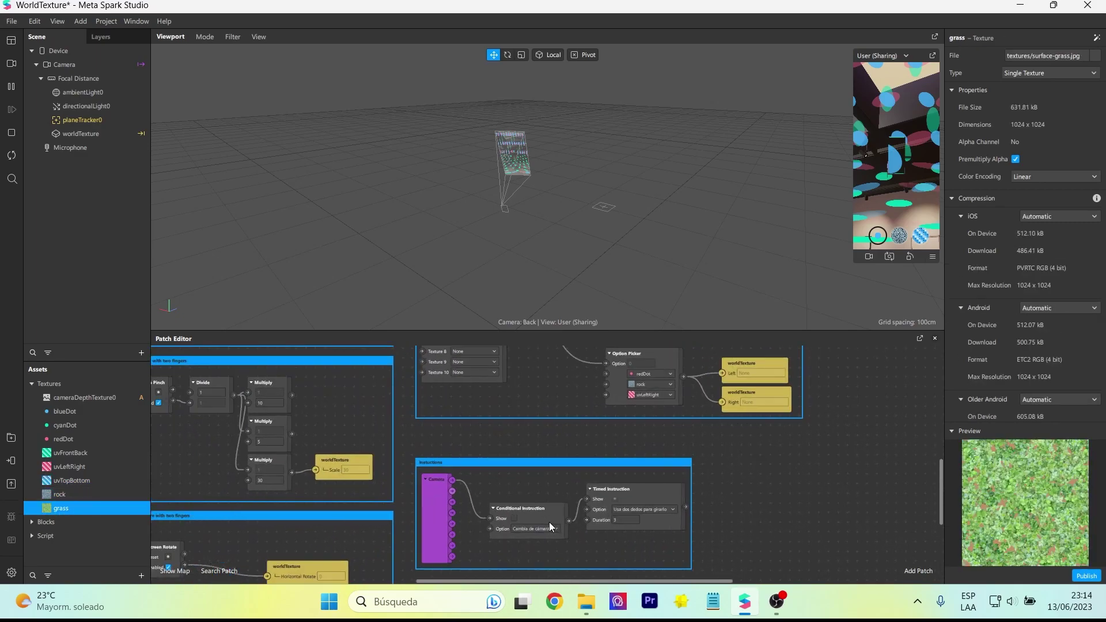
left_click_drag(415, 512, 472, 517)
scroll(468, 426, "up", 2)
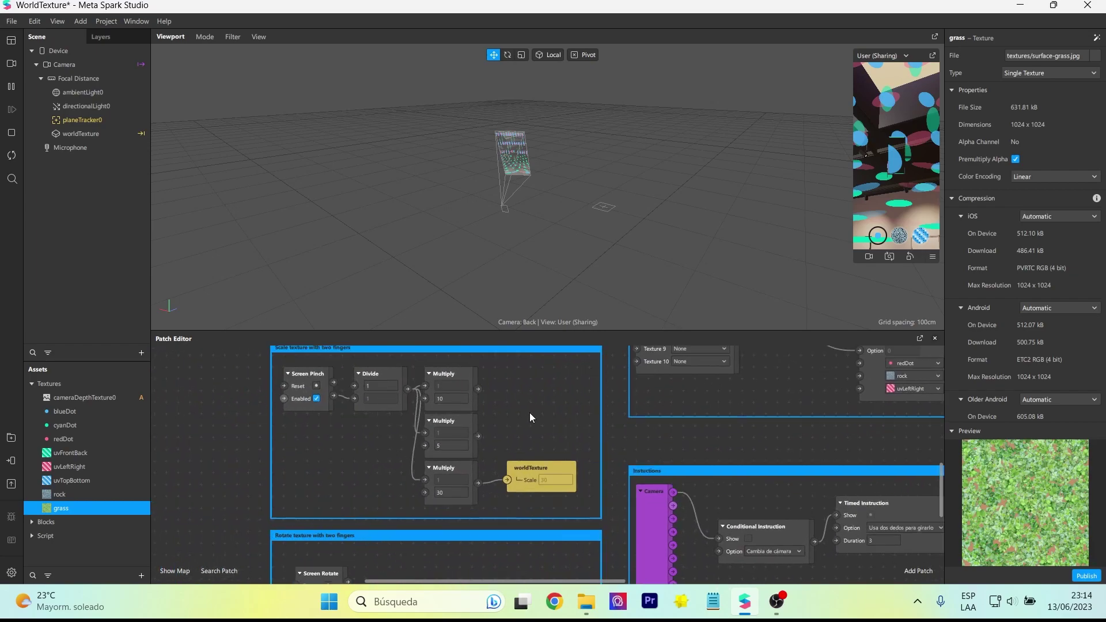
scroll(530, 414, "down", 3)
scroll(530, 414, "up", 4)
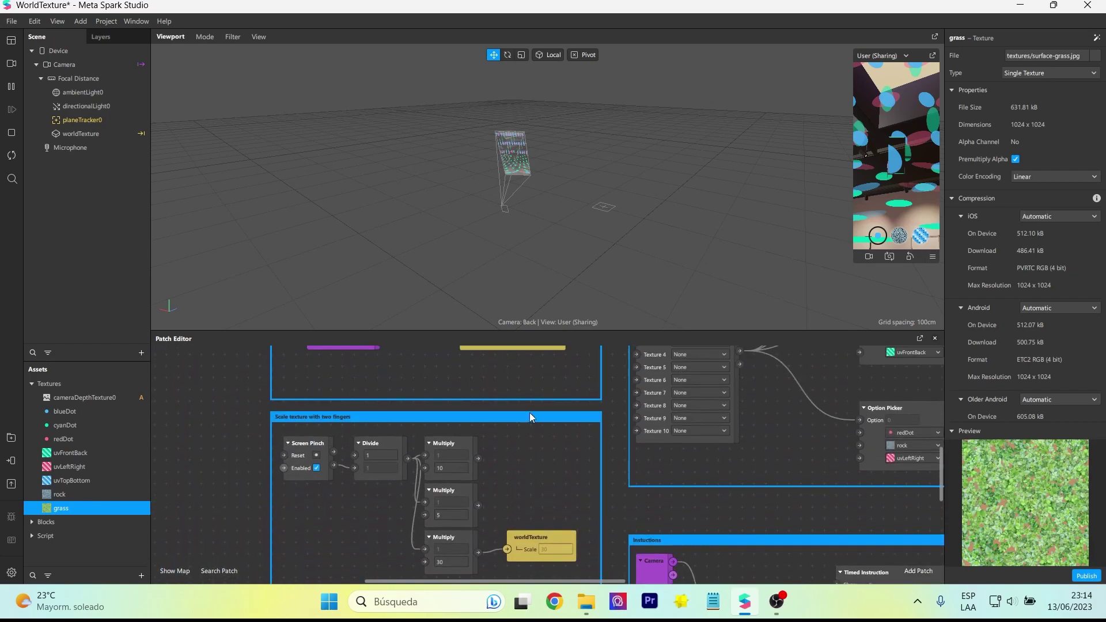
scroll(530, 412, "up", 1)
Step: Try a Stabilize value of about 0.69 on the worldTexture block's Depth Texture input, and bring it back down to about 0.18
left_click(81, 134)
left_click_drag(1039, 274, 1044, 273)
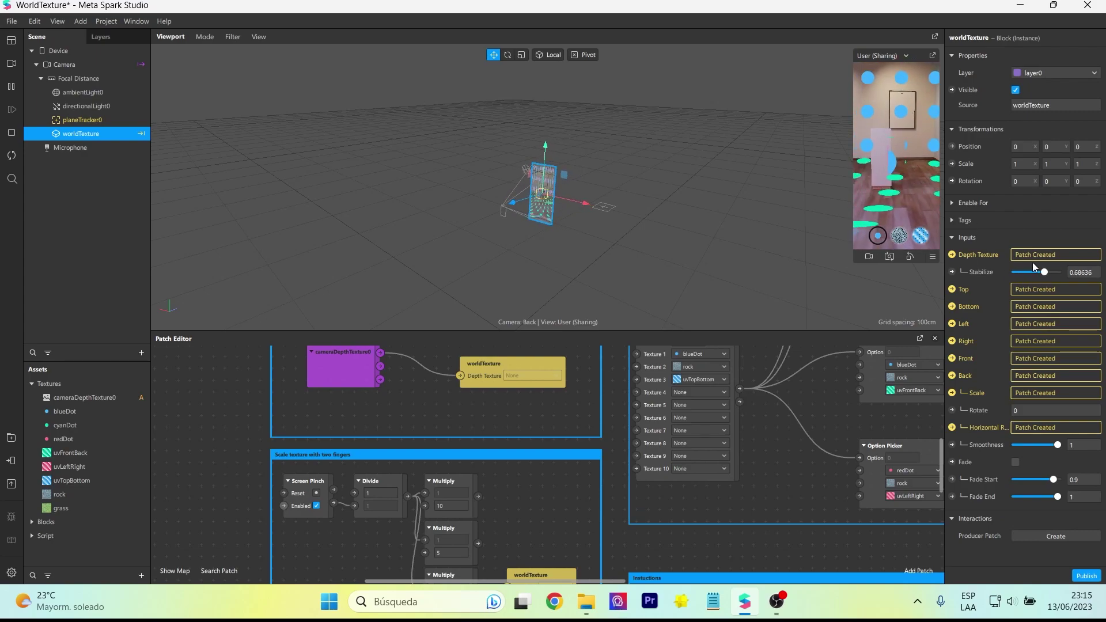
left_click_drag(1041, 275, 1023, 274)
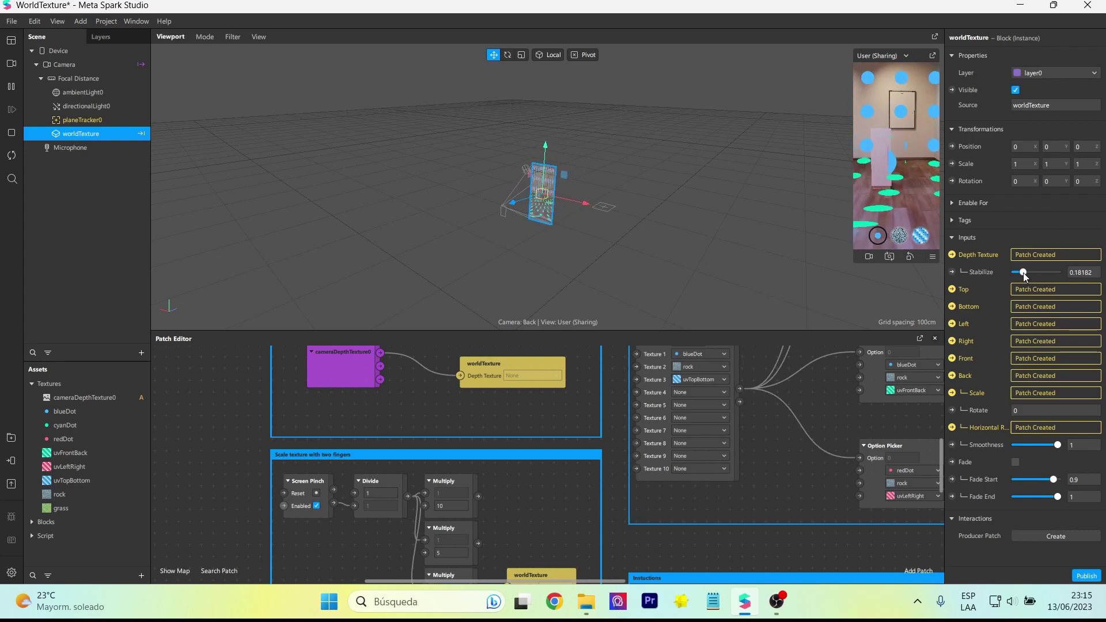